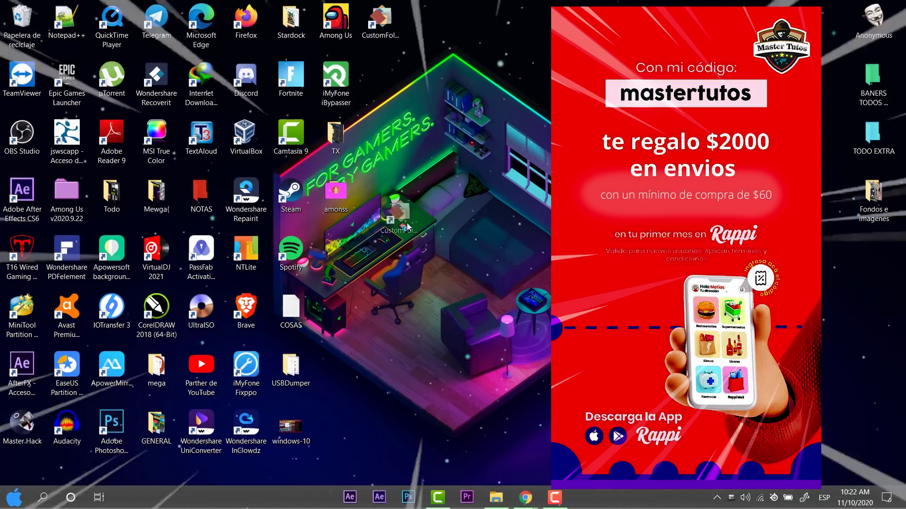
Move the CustomFolder shortcut to the free desktop spot beneath the amonss folder
{"action": "left_click_drag", "start_coordinate": [388, 17], "coordinate": [342, 251]}
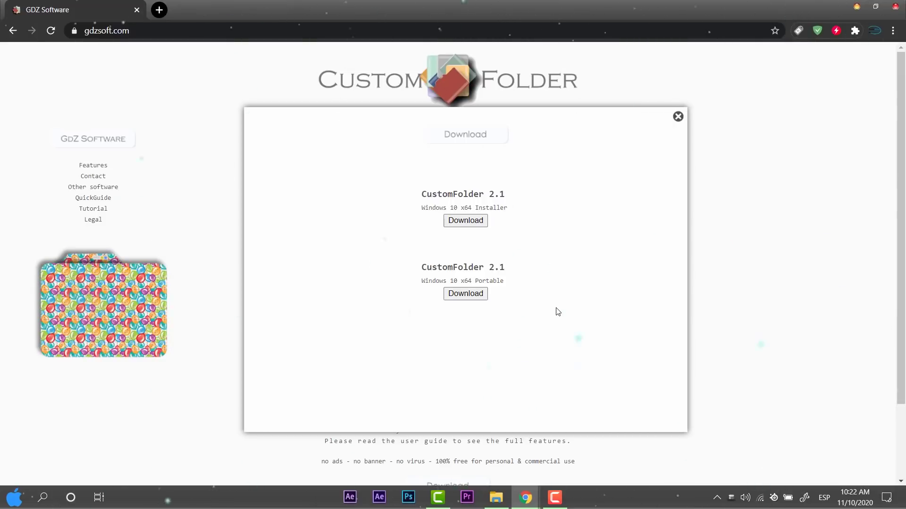
Review the installer and portable download options for CustomFolder 2.1 on gdzsoft.com, and return to the desktop
{"action": "triple_click", "coordinate": [490, 217]}
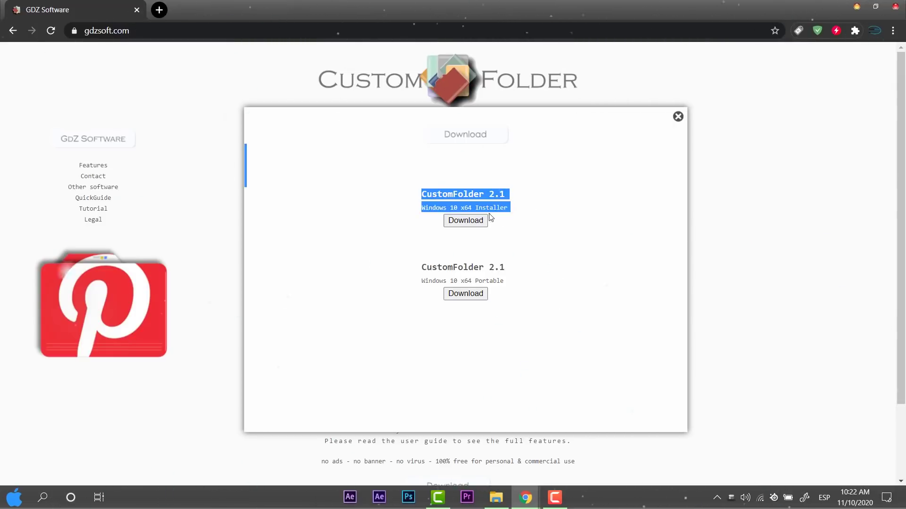
{"action": "left_click", "coordinate": [514, 210]}
{"action": "left_click_drag", "start_coordinate": [516, 278], "coordinate": [564, 278]}
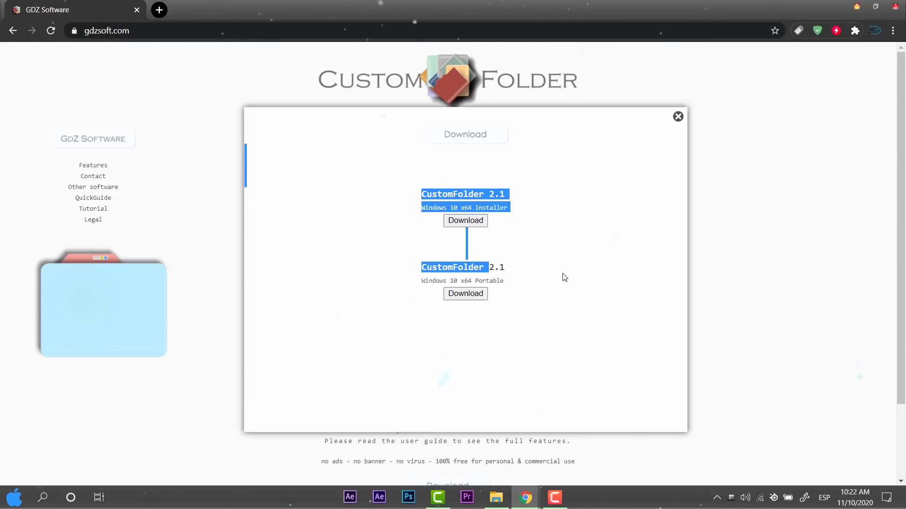
{"action": "left_click", "coordinate": [539, 287]}
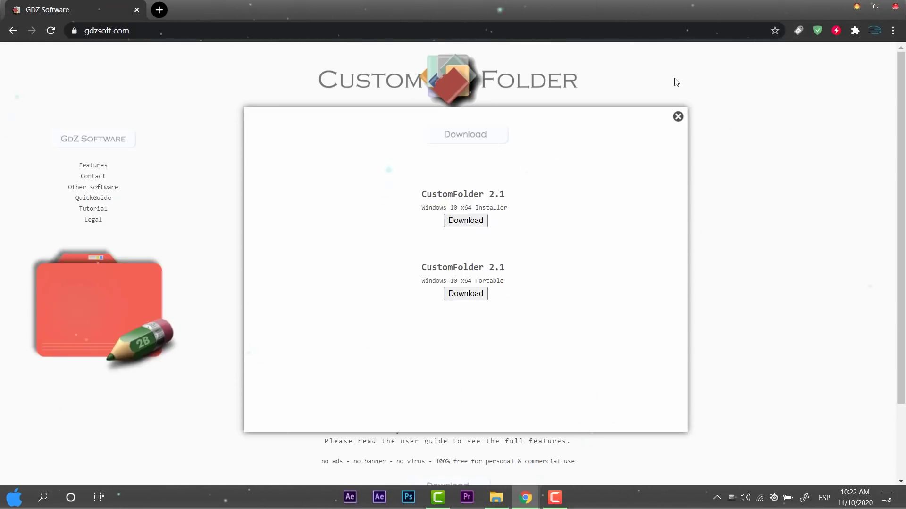
{"action": "key", "text": "super+d"}
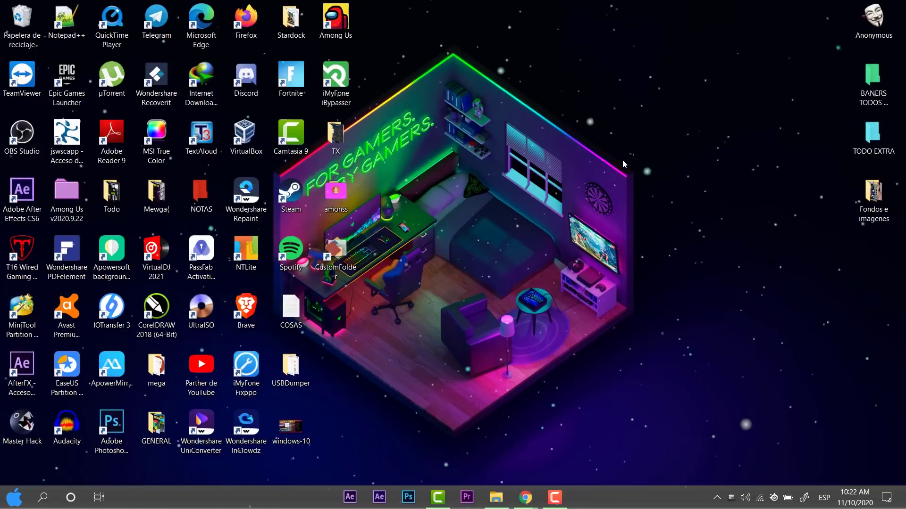
{"action": "left_click", "coordinate": [2, 502]}
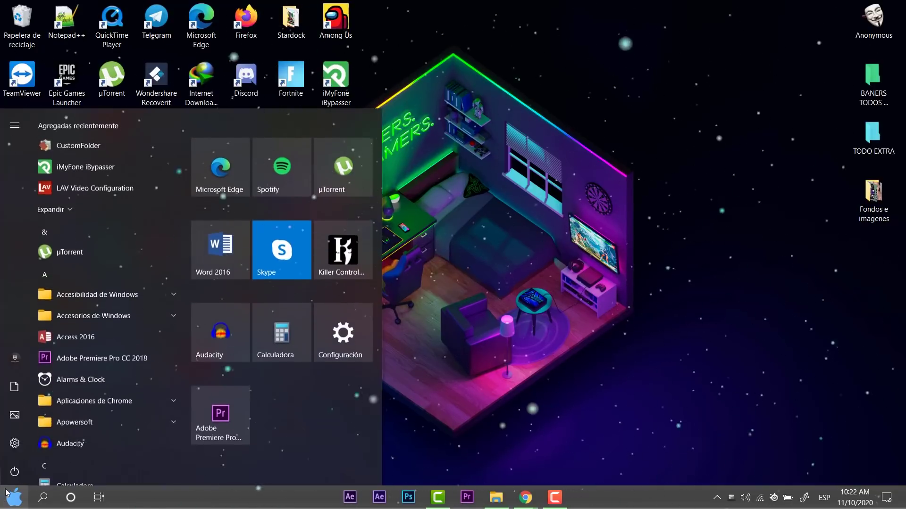
{"action": "left_click", "coordinate": [614, 182]}
{"action": "left_click", "coordinate": [717, 498]}
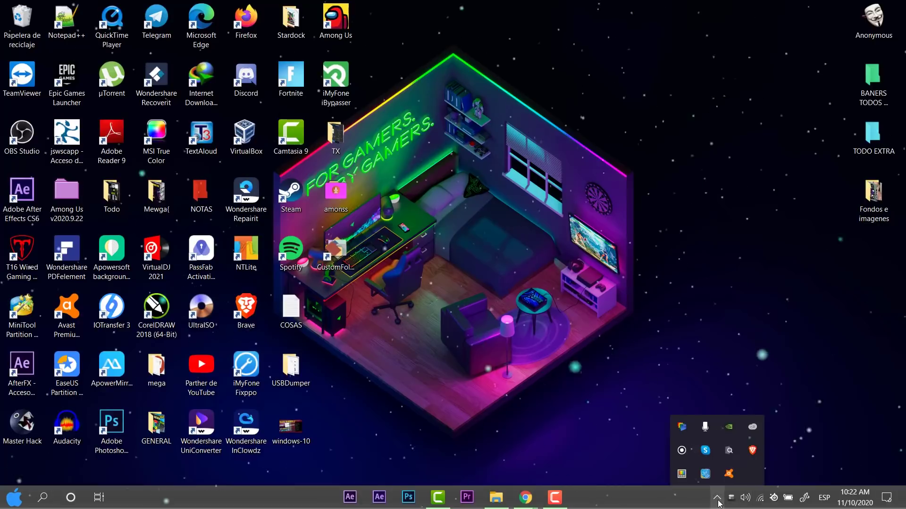
{"action": "left_click", "coordinate": [632, 317]}
{"action": "key", "text": "super"}
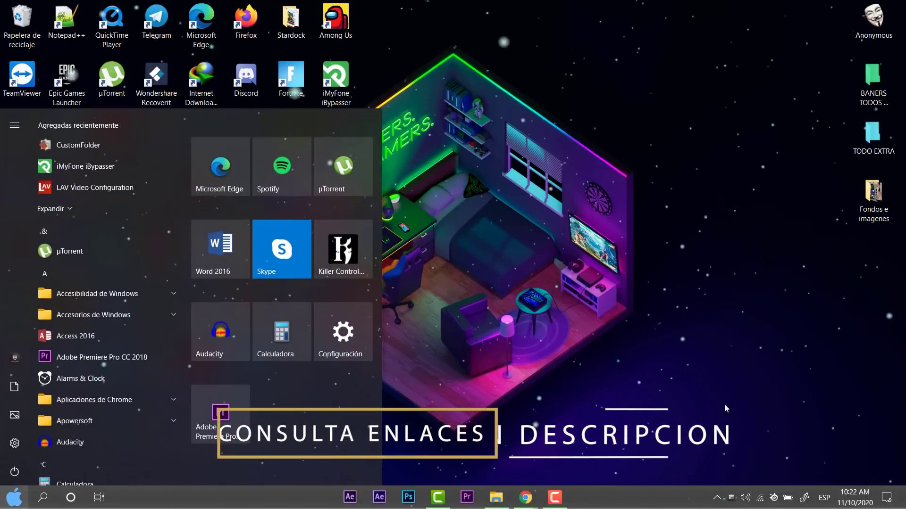
Open Stardock Curtains and browse its local styles and the featured online styles
{"action": "left_click", "coordinate": [716, 498]}
{"action": "left_click", "coordinate": [681, 427]}
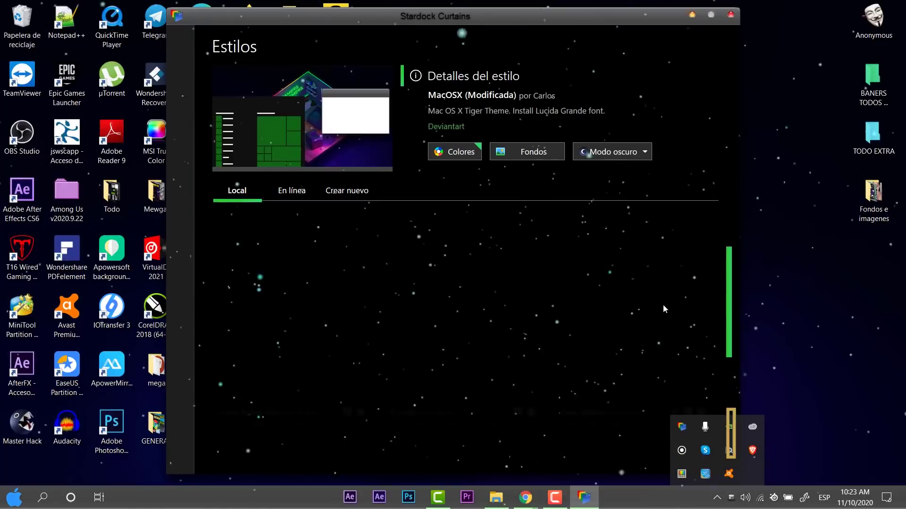
{"action": "left_click", "coordinate": [642, 314]}
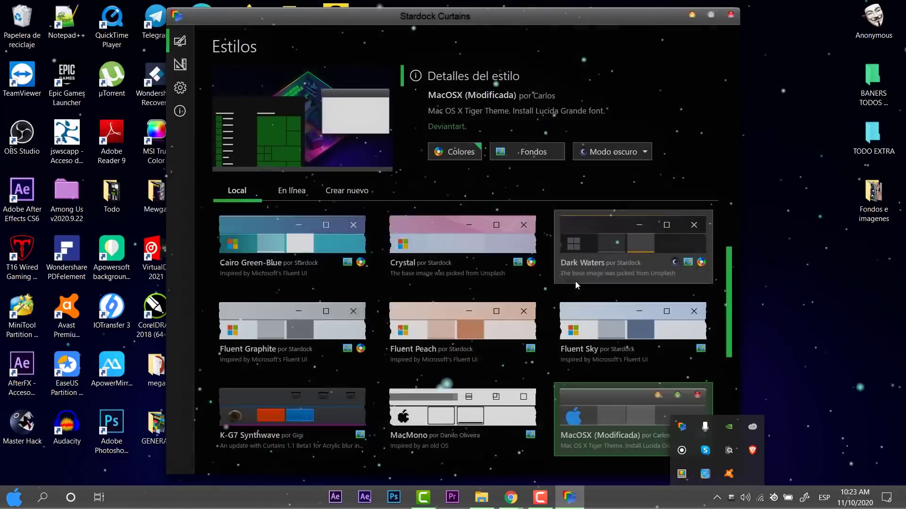
{"action": "scroll", "coordinate": [520, 285], "scroll_direction": "down", "scroll_amount": 3}
{"action": "scroll", "coordinate": [514, 302], "scroll_direction": "up", "scroll_amount": 5}
{"action": "left_click", "coordinate": [292, 195]}
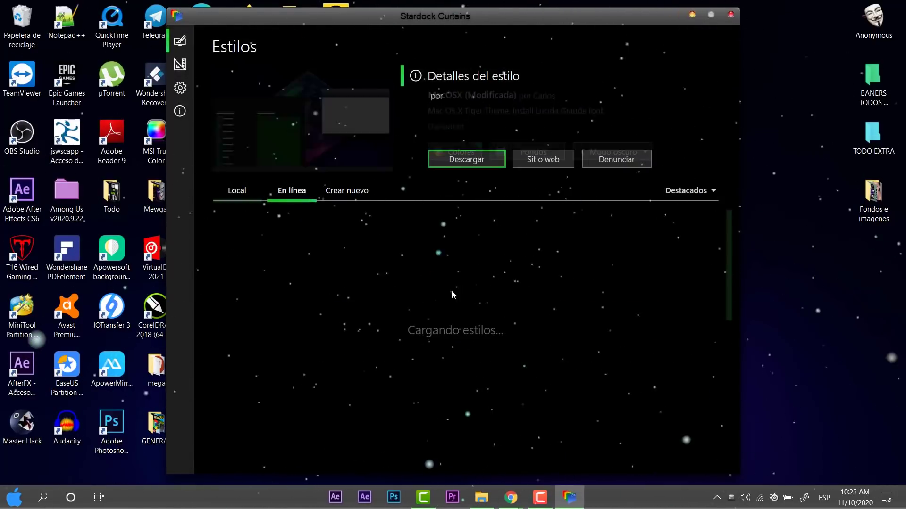
{"action": "scroll", "coordinate": [511, 236], "scroll_direction": "down", "scroll_amount": 5}
{"action": "scroll", "coordinate": [517, 267], "scroll_direction": "up", "scroll_amount": 5}
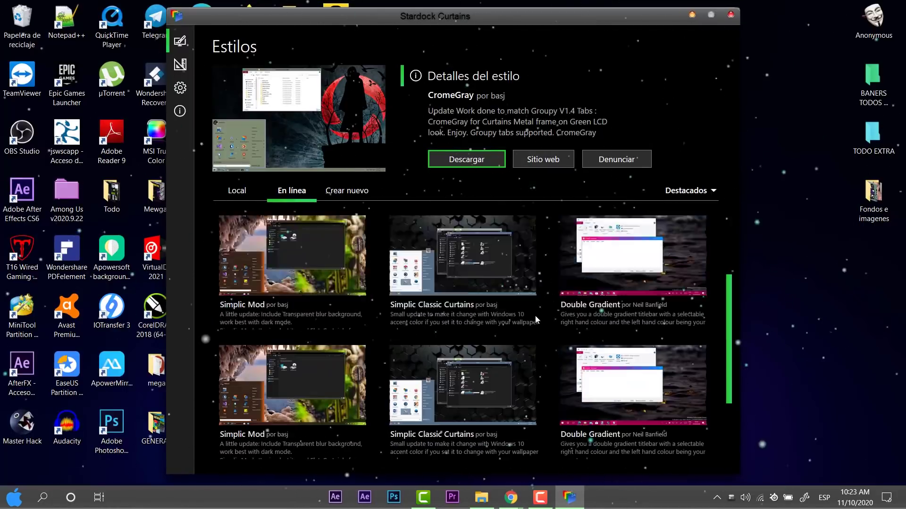
Filter the online styles to the General category, look through them, and close Stardock Curtains
{"action": "left_click", "coordinate": [687, 199]}
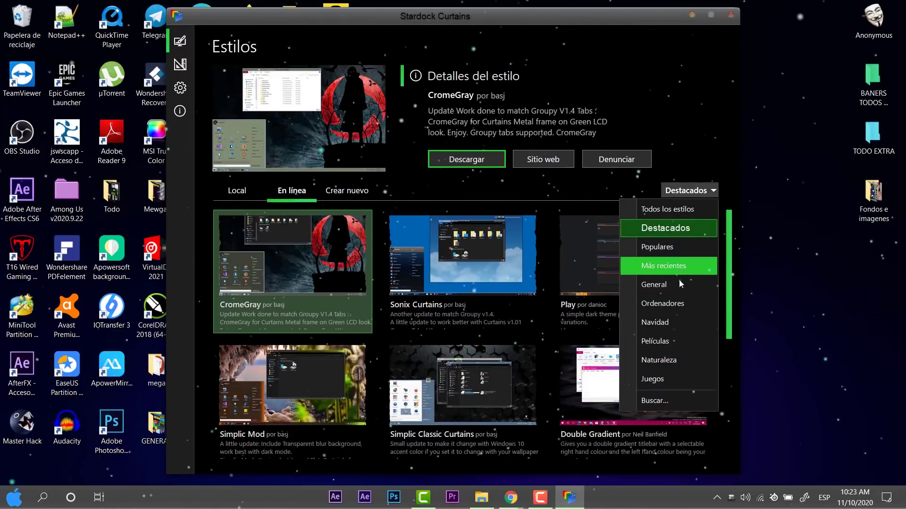
{"action": "left_click", "coordinate": [678, 290]}
{"action": "scroll", "coordinate": [525, 333], "scroll_direction": "down", "scroll_amount": 3}
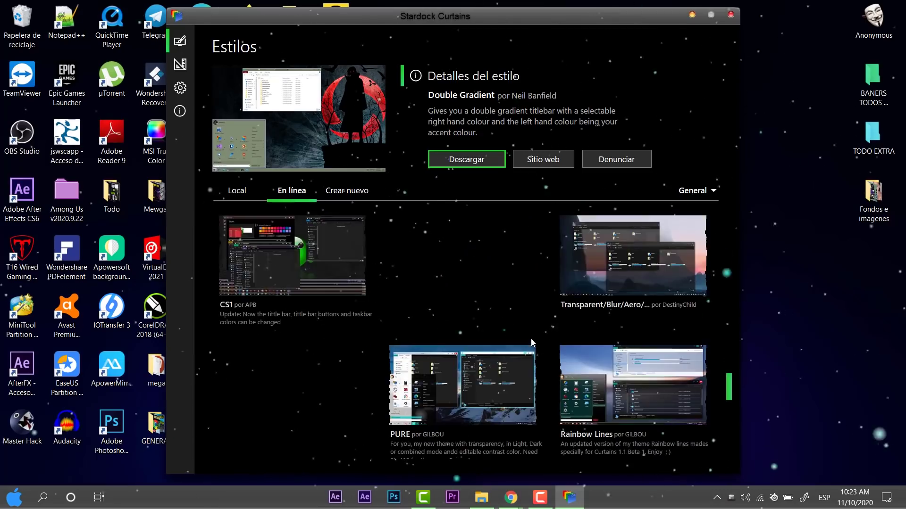
{"action": "scroll", "coordinate": [531, 339], "scroll_direction": "down", "scroll_amount": 3}
{"action": "scroll", "coordinate": [502, 341], "scroll_direction": "up", "scroll_amount": 8}
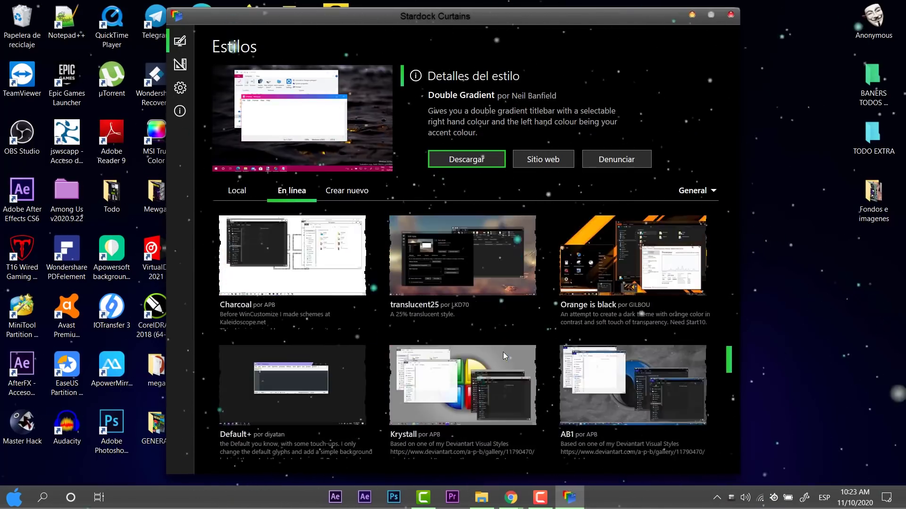
{"action": "scroll", "coordinate": [503, 352], "scroll_direction": "down", "scroll_amount": 10}
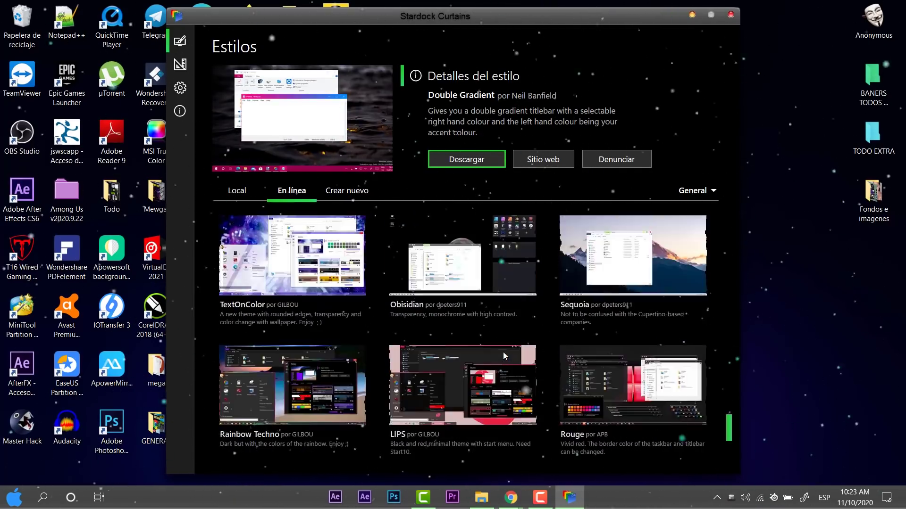
{"action": "scroll", "coordinate": [503, 352], "scroll_direction": "up", "scroll_amount": 6}
{"action": "scroll", "coordinate": [506, 350], "scroll_direction": "up", "scroll_amount": 4}
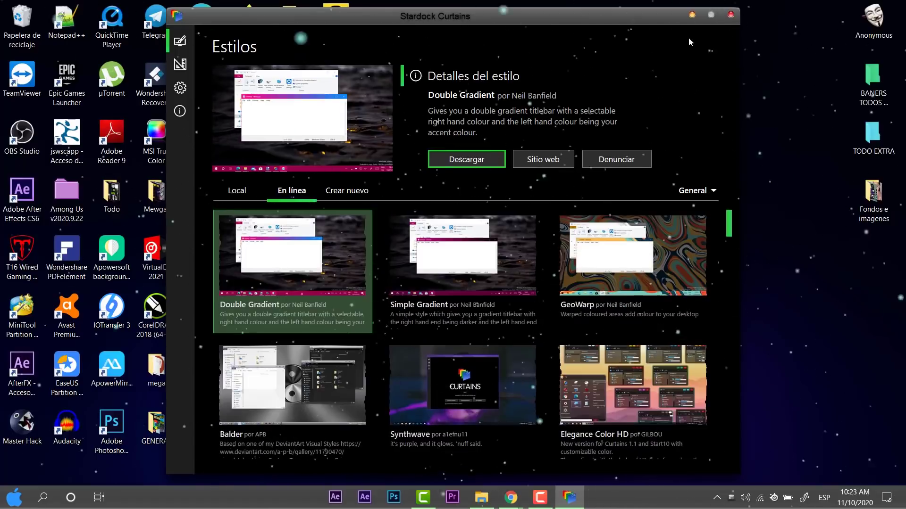
{"action": "left_click", "coordinate": [732, 18]}
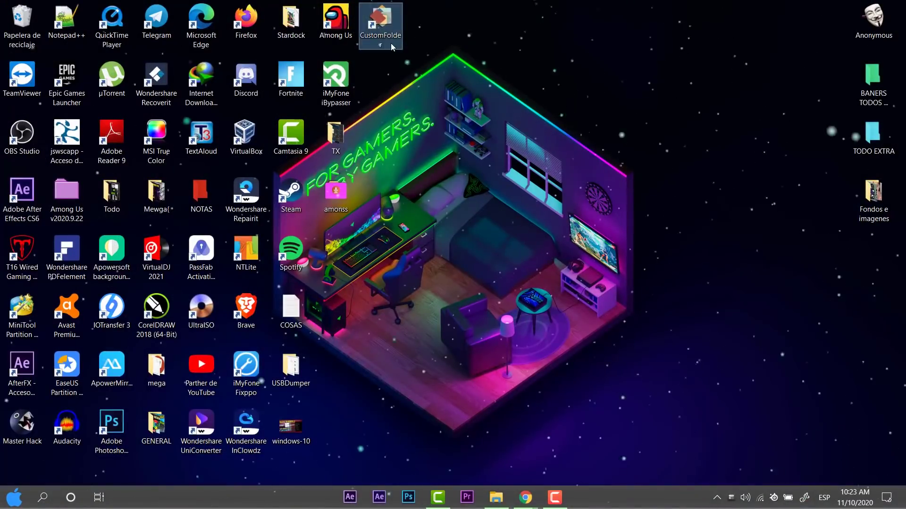
Launch CustomFolder and reposition its window near the middle of the desktop
{"action": "double_click", "coordinate": [391, 44]}
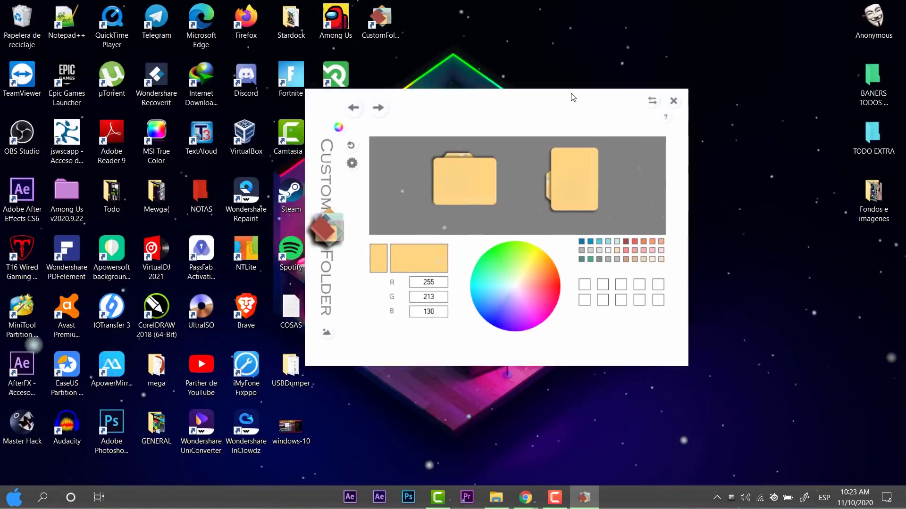
{"action": "left_click_drag", "start_coordinate": [699, 60], "coordinate": [494, 100]}
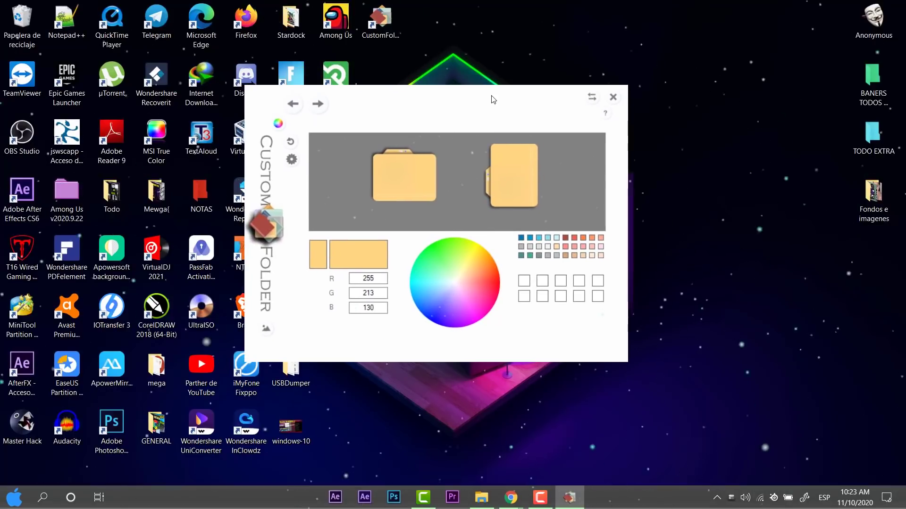
Review the portable mode and SHIFT key options in the CustomFolder configuration, and close it without changes
{"action": "mouse_move", "coordinate": [276, 217]}
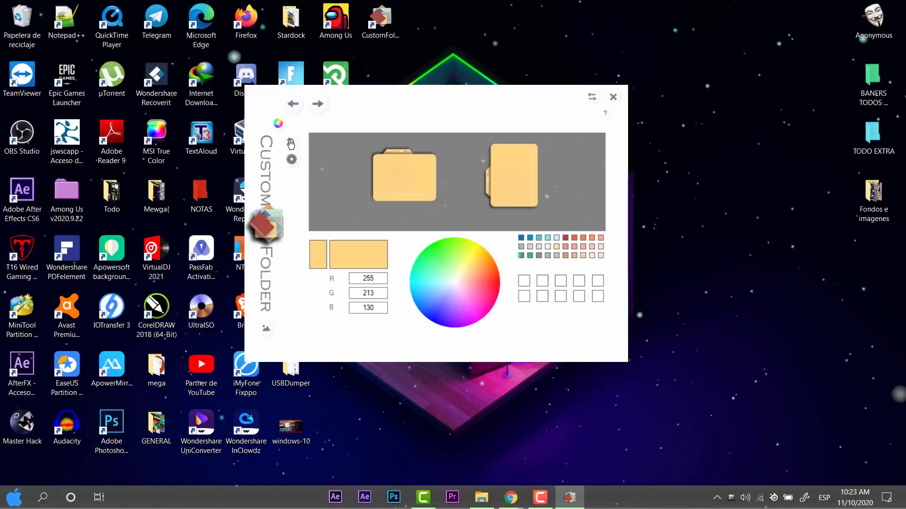
{"action": "left_click", "coordinate": [292, 160]}
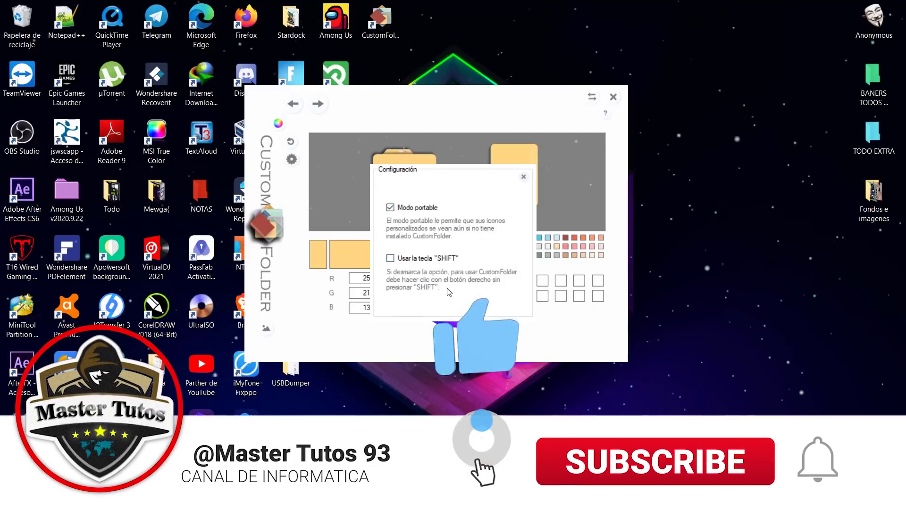
{"action": "left_click", "coordinate": [523, 178]}
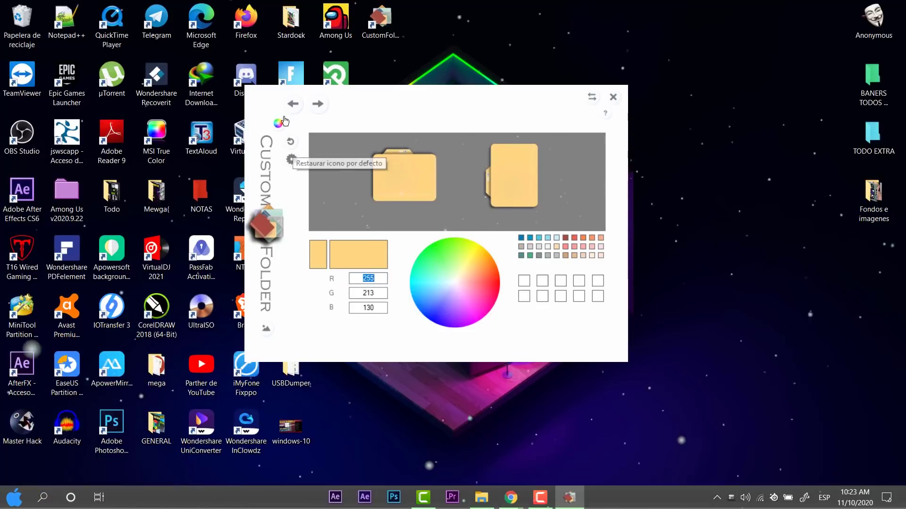
Look over the preset colored folder icons and go back to the color editor
{"action": "left_click", "coordinate": [277, 124]}
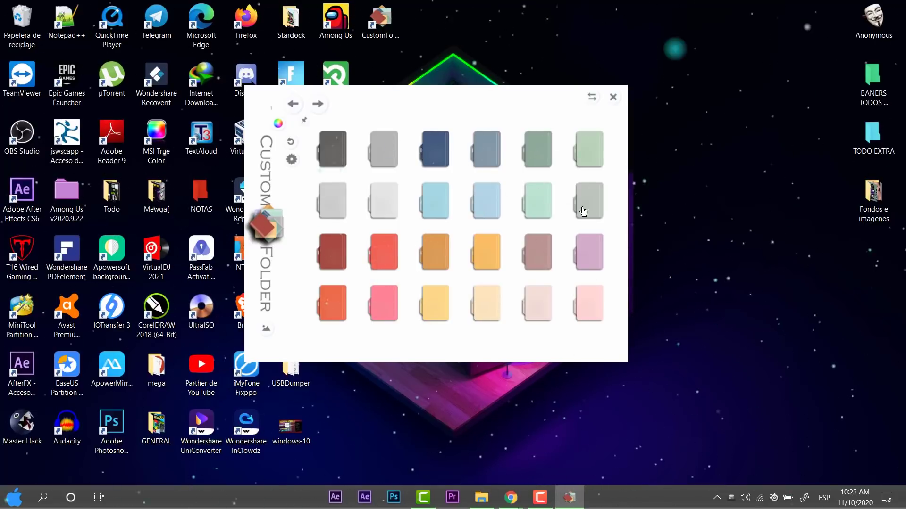
{"action": "mouse_move", "coordinate": [585, 210]}
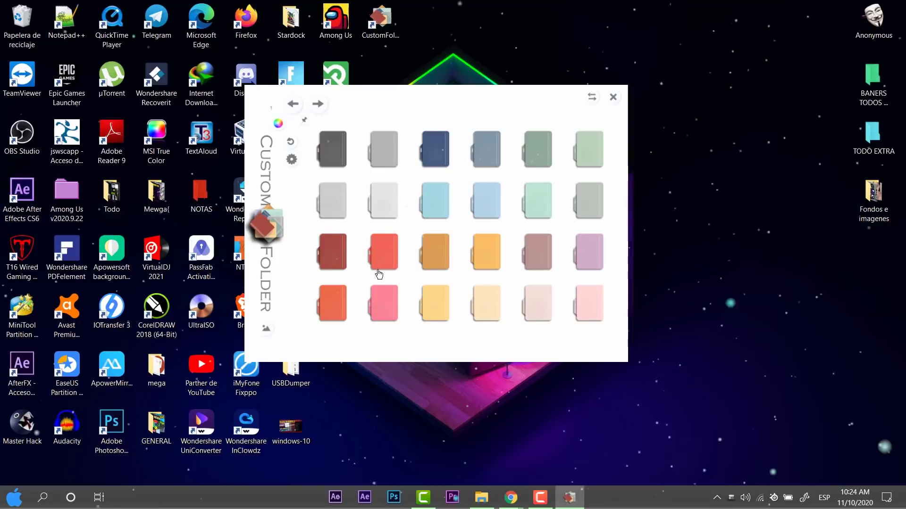
{"action": "left_click", "coordinate": [278, 124]}
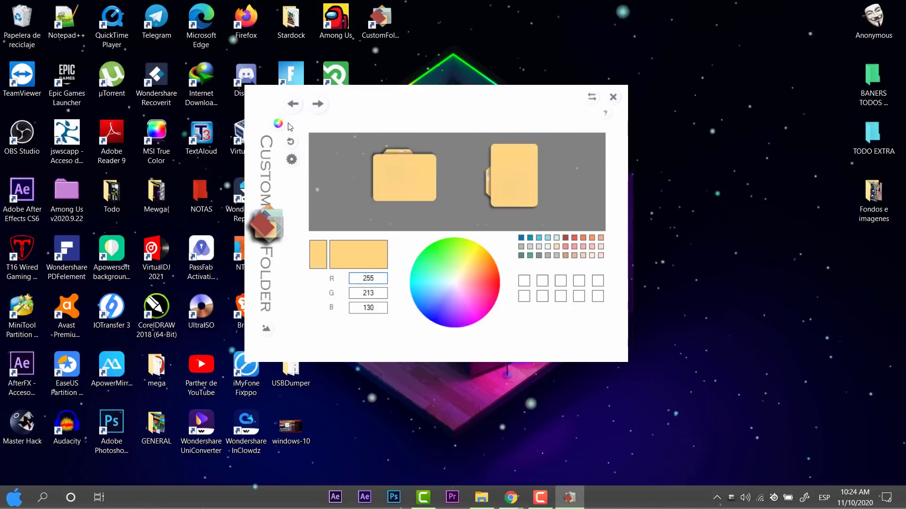
{"action": "left_click", "coordinate": [319, 110]}
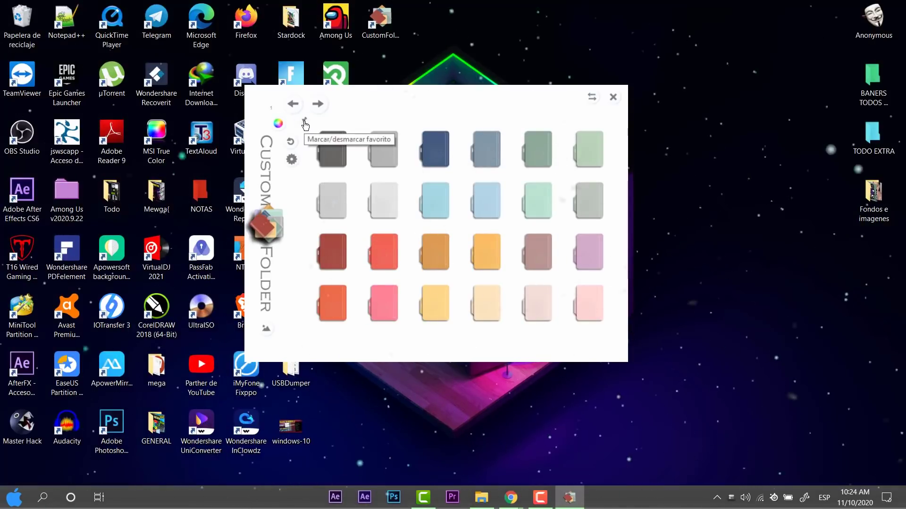
{"action": "left_click", "coordinate": [279, 124]}
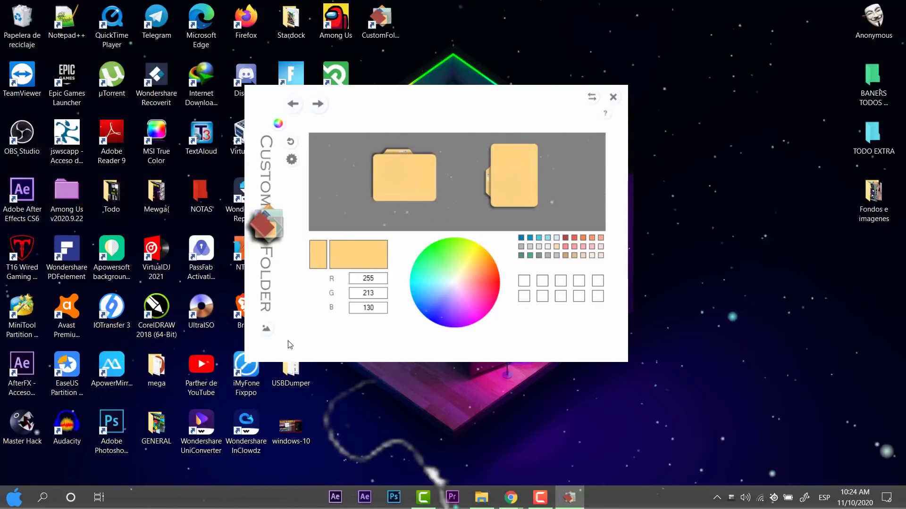
Open the web pages linked from CustomFolder's image option, check them, and close the browser
{"action": "key", "text": "Tab"}
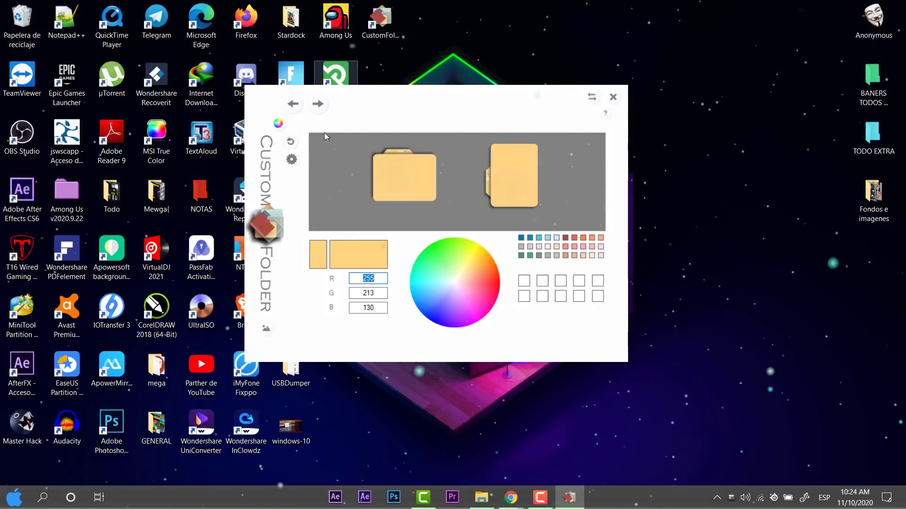
{"action": "left_click", "coordinate": [270, 329]}
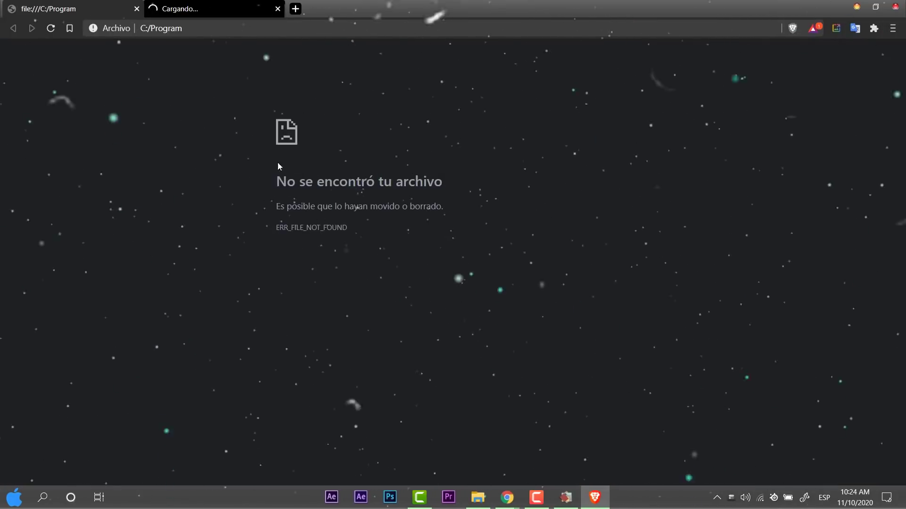
{"action": "left_click", "coordinate": [189, 5]}
{"action": "left_click", "coordinate": [108, 4]}
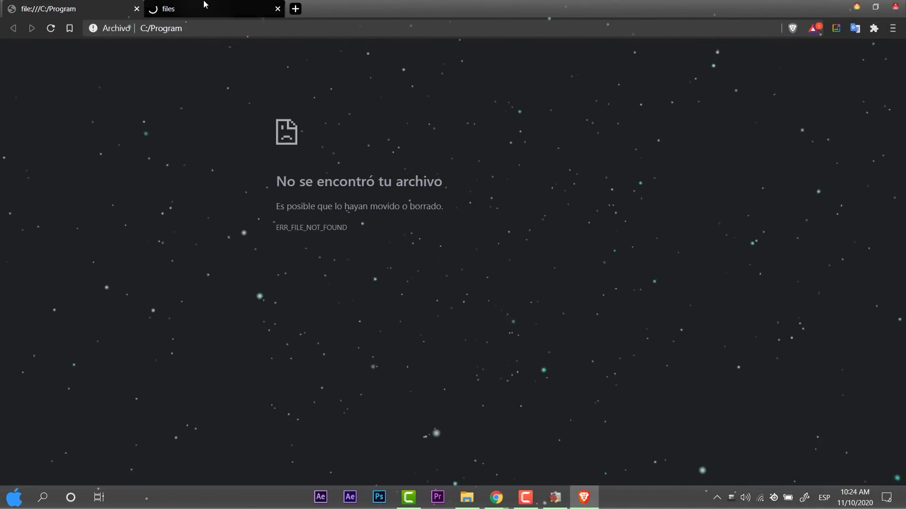
{"action": "left_click", "coordinate": [205, 4]}
{"action": "left_click", "coordinate": [895, 6]}
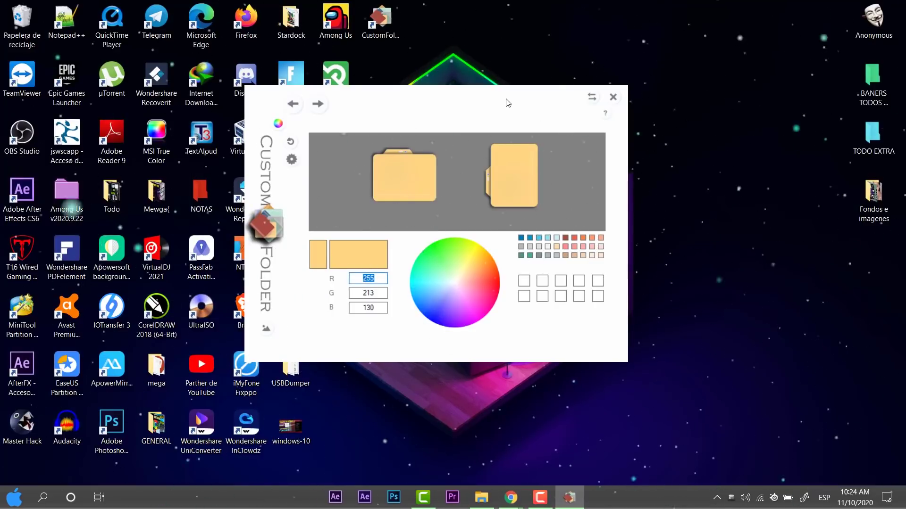
Move the CustomFolder window aside and load the Fondos e imagenes desktop folder into it
{"action": "left_click_drag", "start_coordinate": [509, 102], "coordinate": [596, 95]}
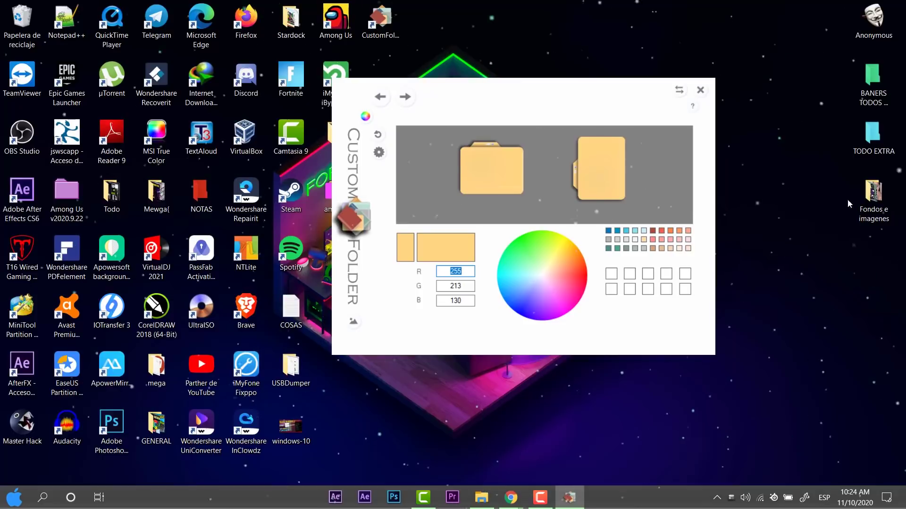
{"action": "left_click", "coordinate": [867, 186]}
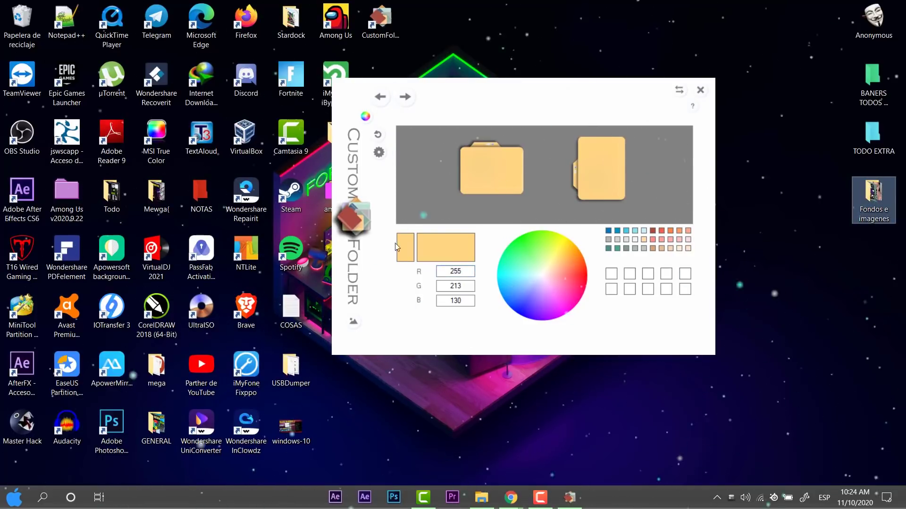
{"action": "left_click", "coordinate": [519, 257]}
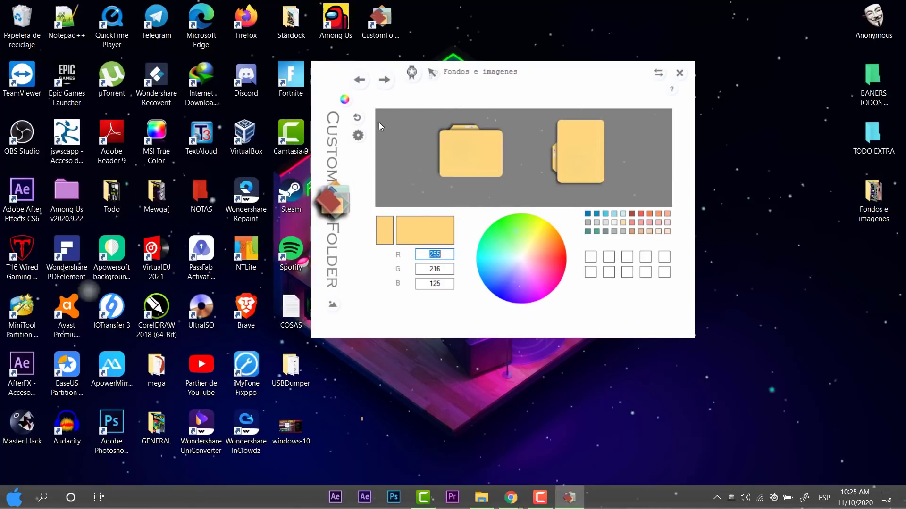
Look over the emblems available for the Fondos e imagenes folder and go back to the color editor
{"action": "left_click", "coordinate": [412, 74]}
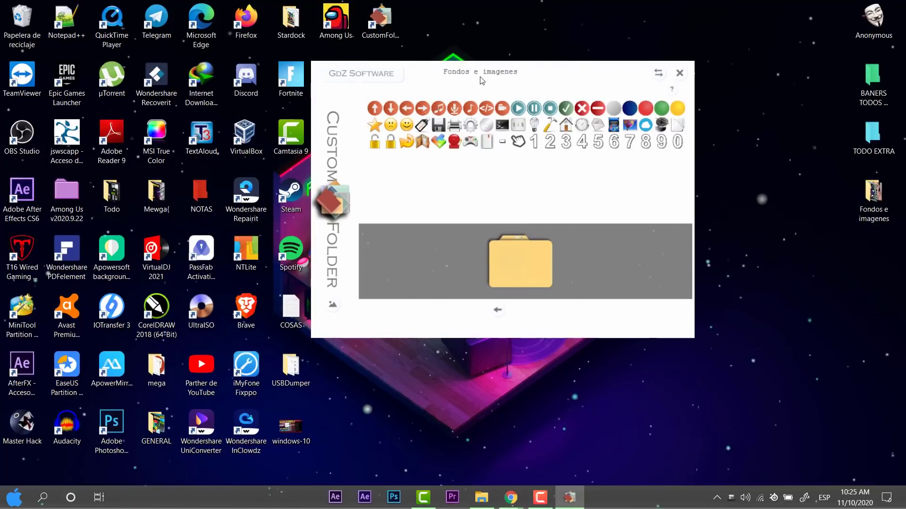
{"action": "left_click", "coordinate": [496, 312]}
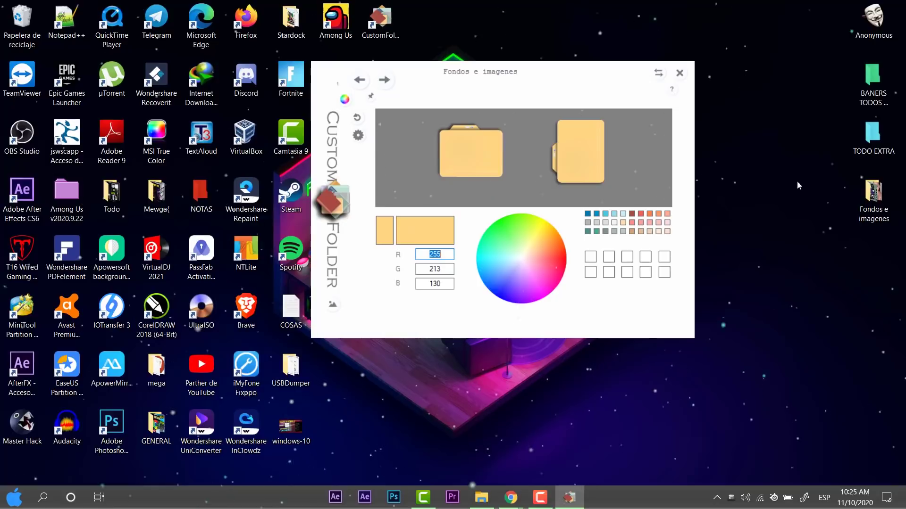
Reload the Fondos e imagenes desktop folder and apply the horizontal folder icon in the default yellow, trying the vertical style too
{"action": "left_click", "coordinate": [874, 198]}
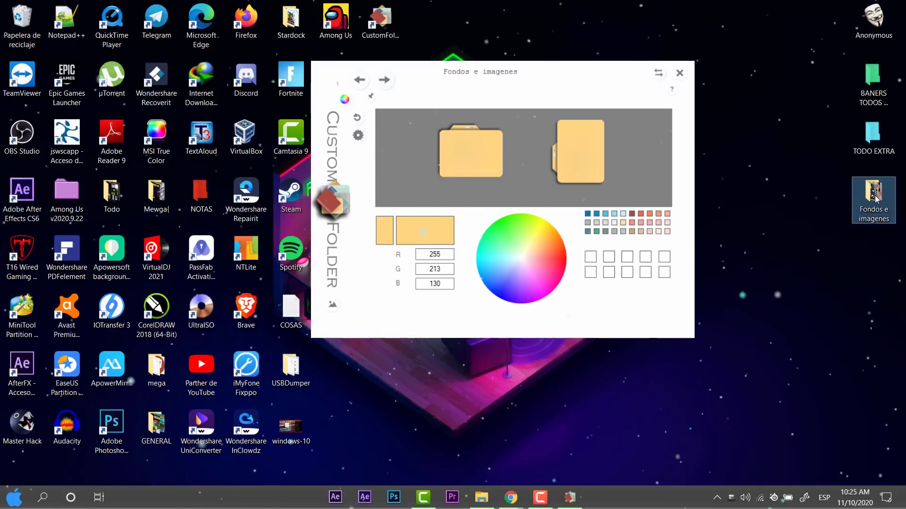
{"action": "left_click_drag", "start_coordinate": [876, 199], "coordinate": [519, 146]}
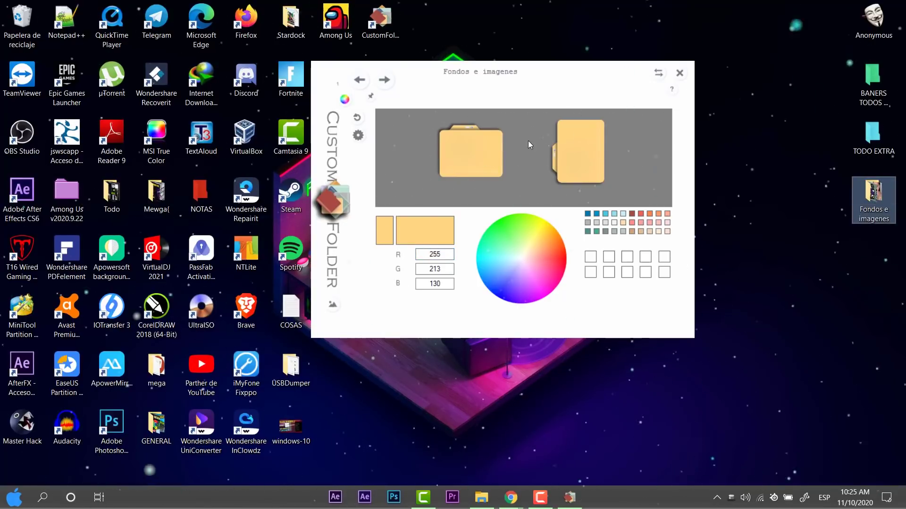
{"action": "left_click", "coordinate": [469, 152]}
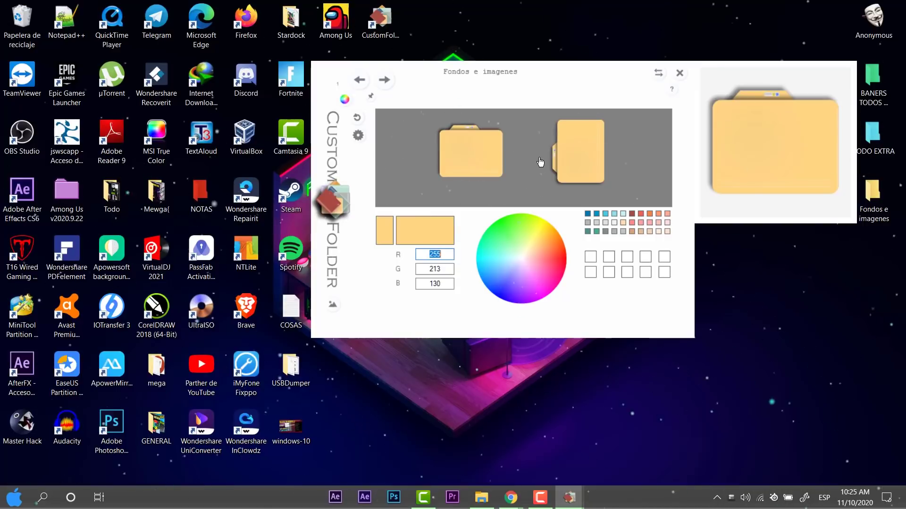
{"action": "left_click", "coordinate": [568, 165]}
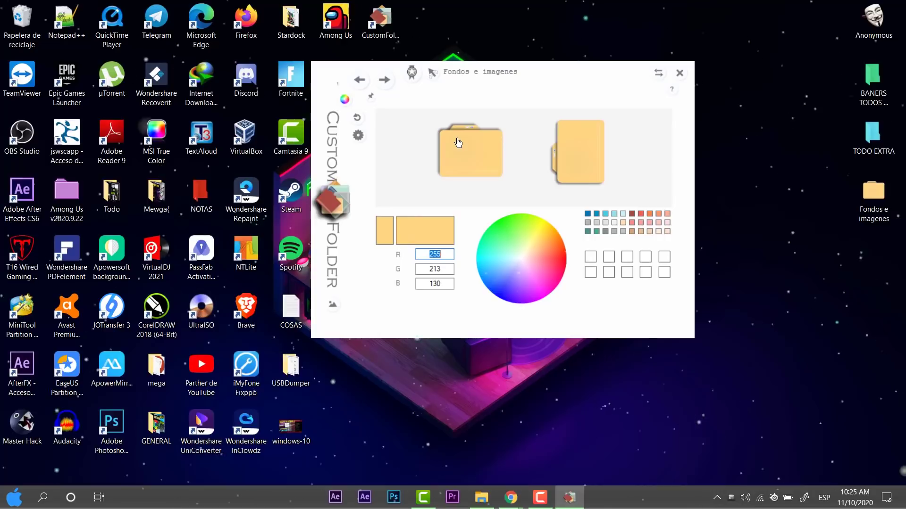
Try green, yellow, red and gray for the Fondos e imagenes icon, and settle on orange, RGB 255, 85, 25
{"action": "left_click", "coordinate": [523, 239]}
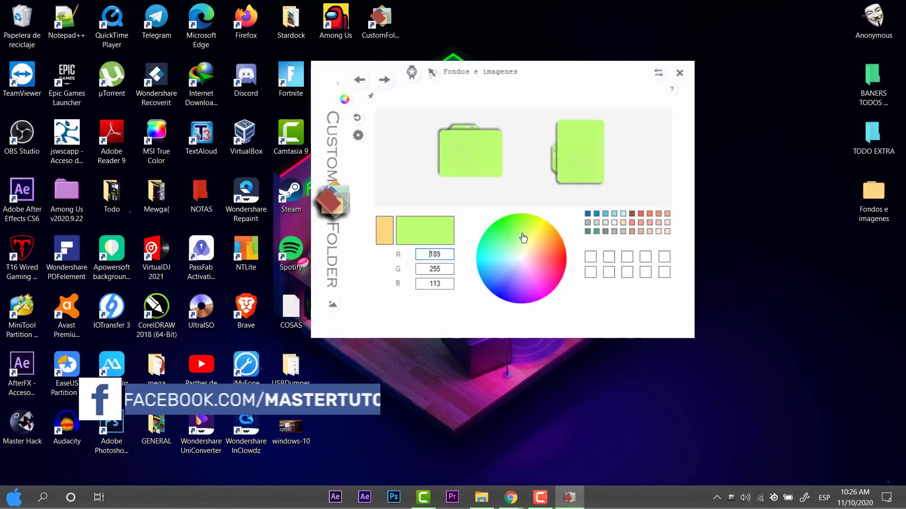
{"action": "left_click", "coordinate": [535, 236]}
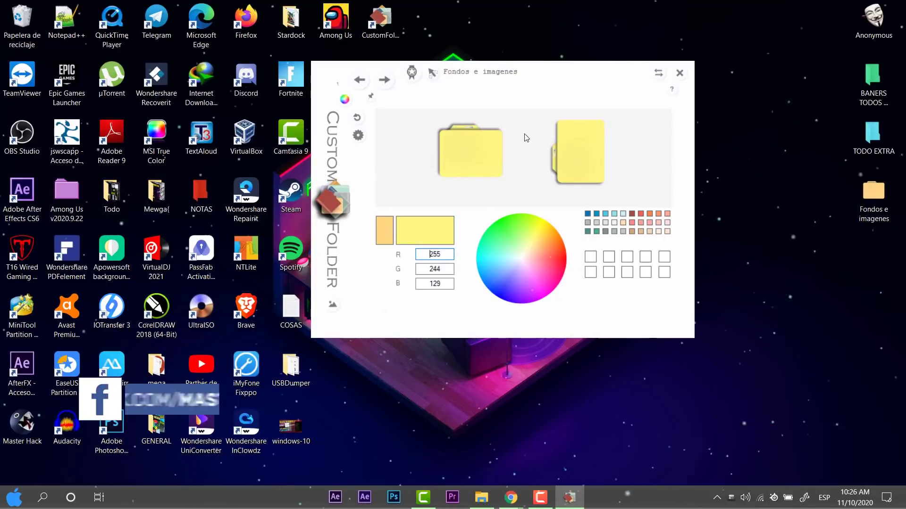
{"action": "left_click", "coordinate": [541, 231]}
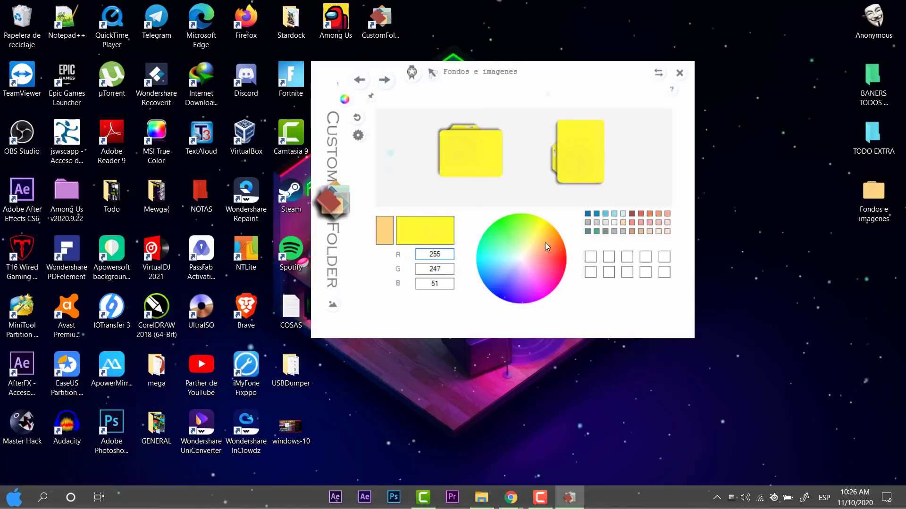
{"action": "left_click_drag", "start_coordinate": [545, 243], "coordinate": [560, 256]}
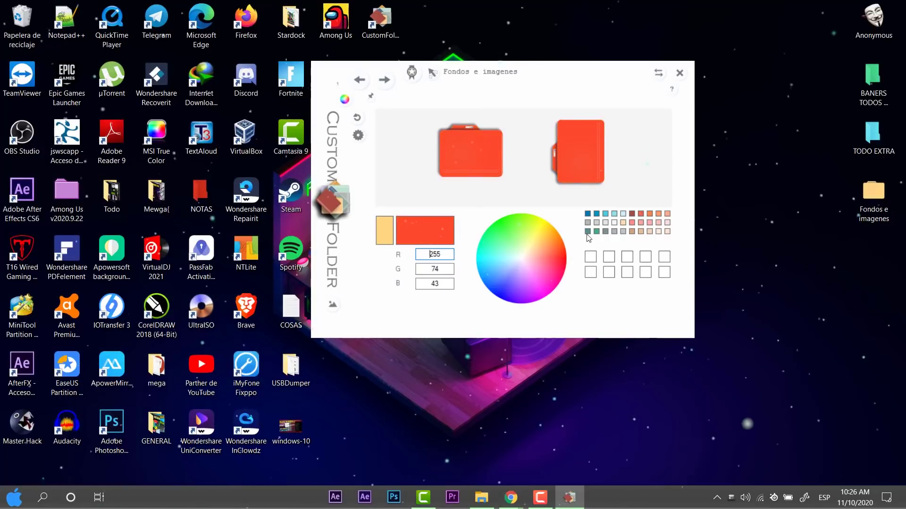
{"action": "left_click", "coordinate": [605, 223]}
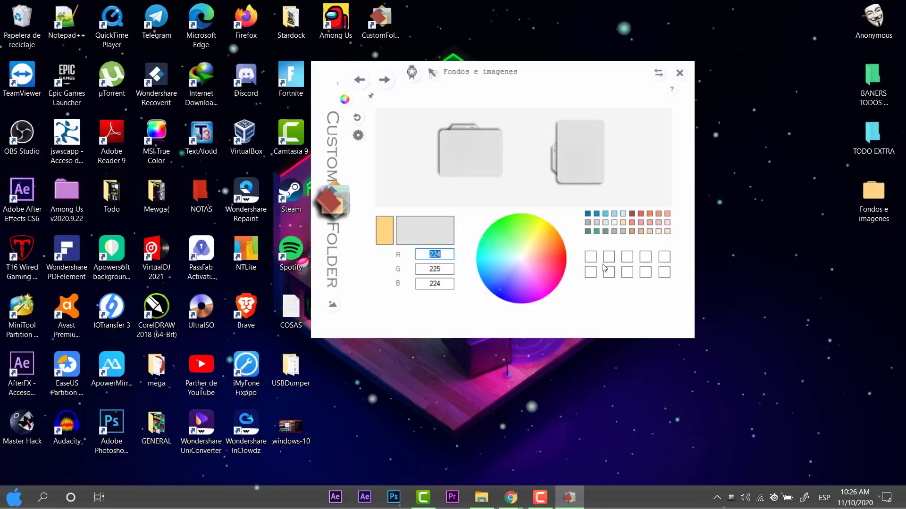
{"action": "left_click_drag", "start_coordinate": [532, 240], "coordinate": [563, 252]}
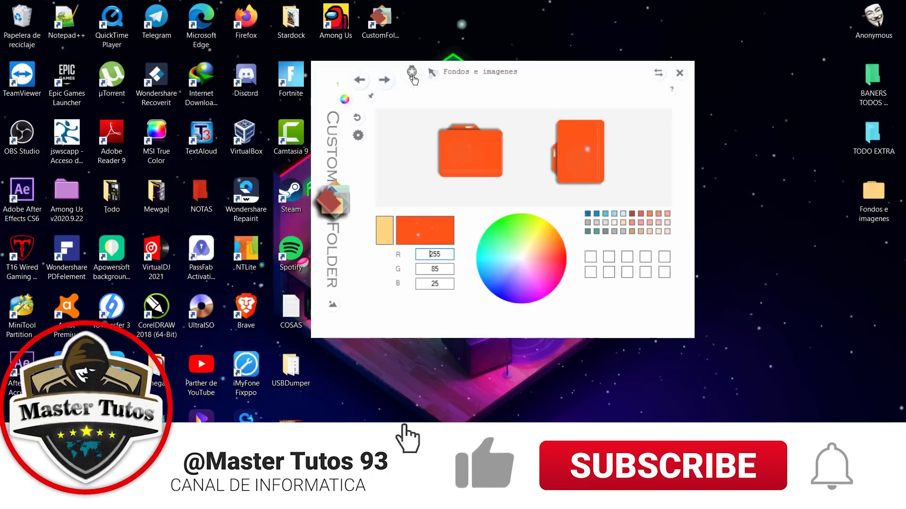
Put the smiling face emblem in the center of the orange folder icon and apply it to Fondos e imagenes
{"action": "left_click", "coordinate": [412, 75]}
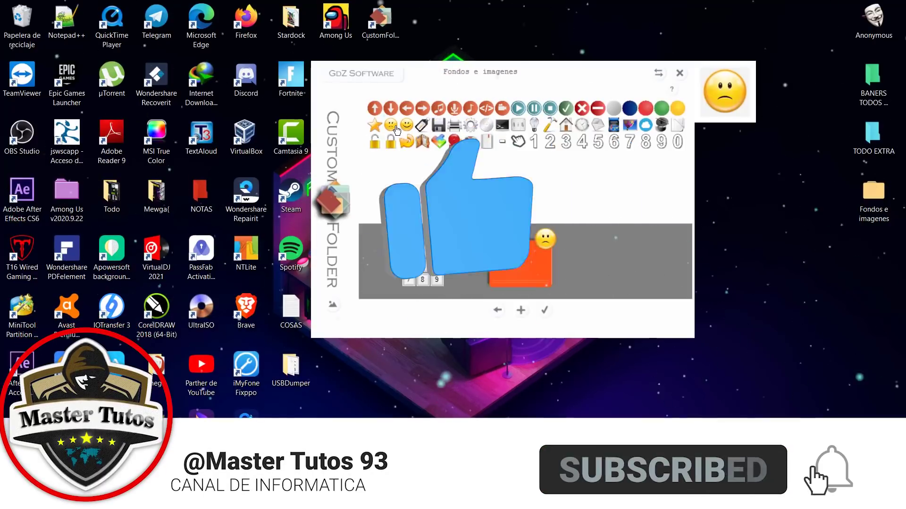
{"action": "left_click", "coordinate": [396, 128]}
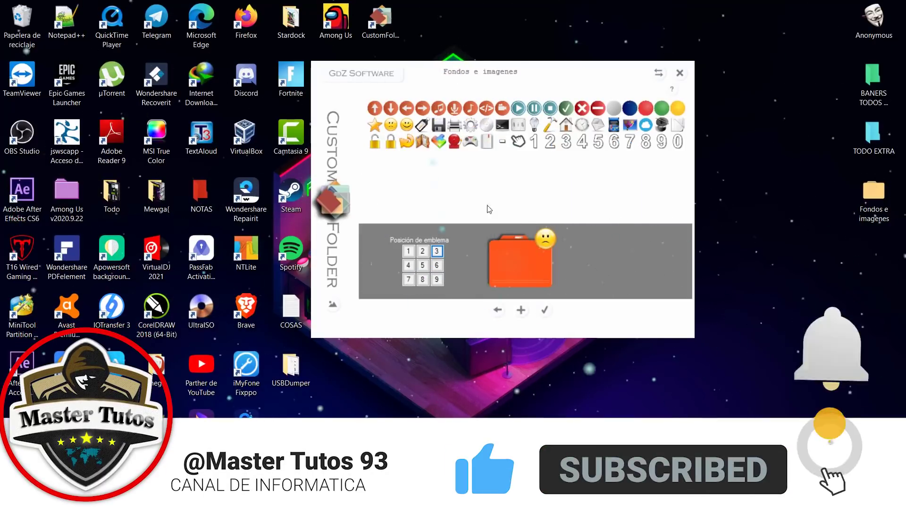
{"action": "left_click", "coordinate": [438, 279]}
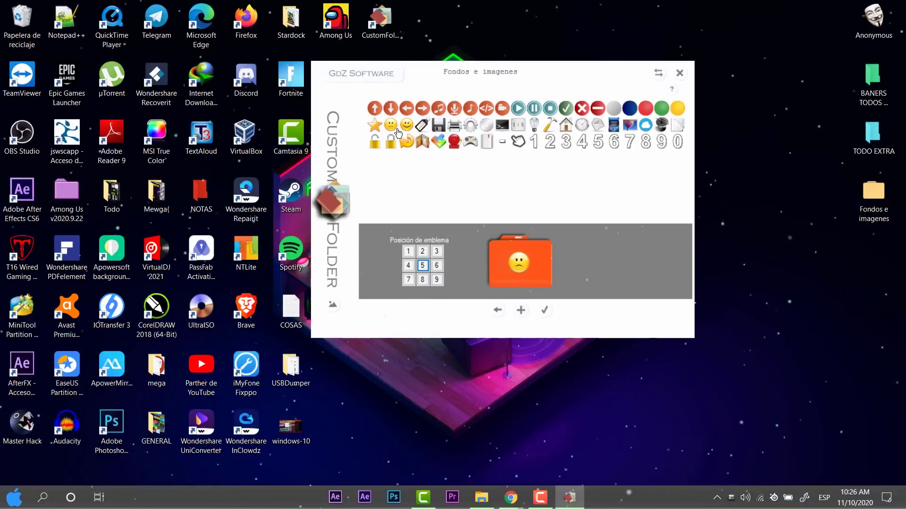
{"action": "left_click", "coordinate": [406, 127]}
{"action": "left_click", "coordinate": [436, 251]}
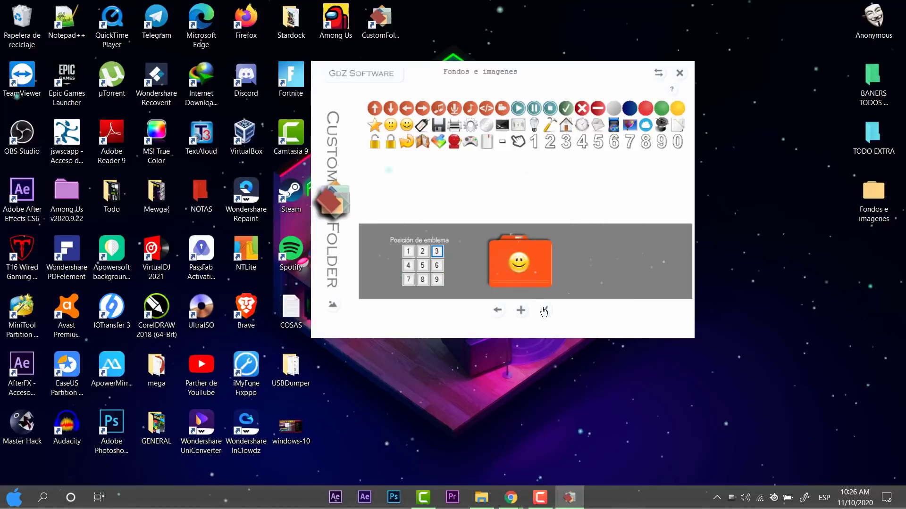
{"action": "left_click", "coordinate": [544, 311]}
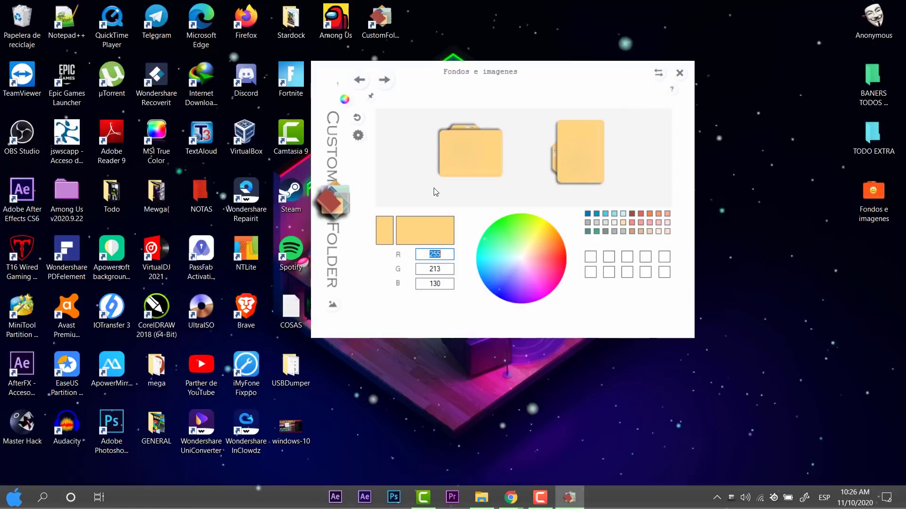
Load the TODO EXTRA desktop folder and set its front color to purple, RGB 199, 69, 255, keeping the yellow back
{"action": "left_click", "coordinate": [874, 132]}
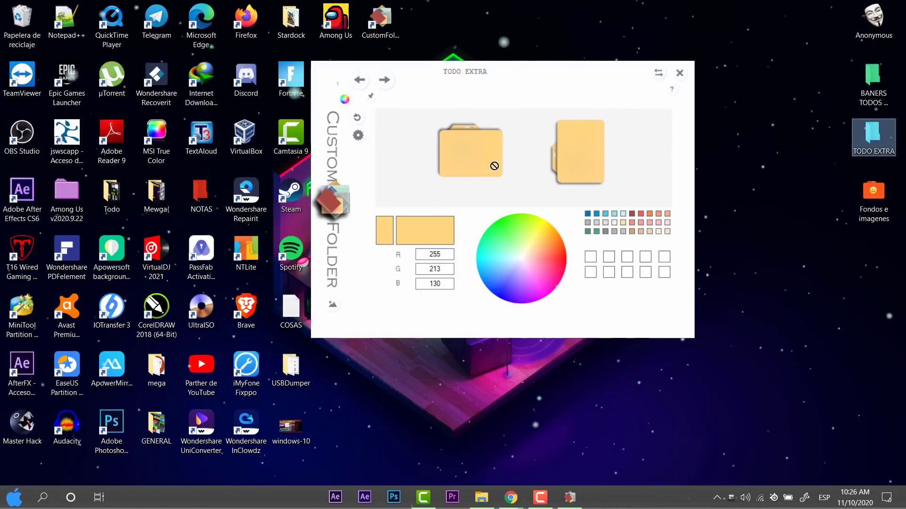
{"action": "left_click", "coordinate": [529, 241]}
{"action": "left_click_drag", "start_coordinate": [530, 240], "coordinate": [534, 297]}
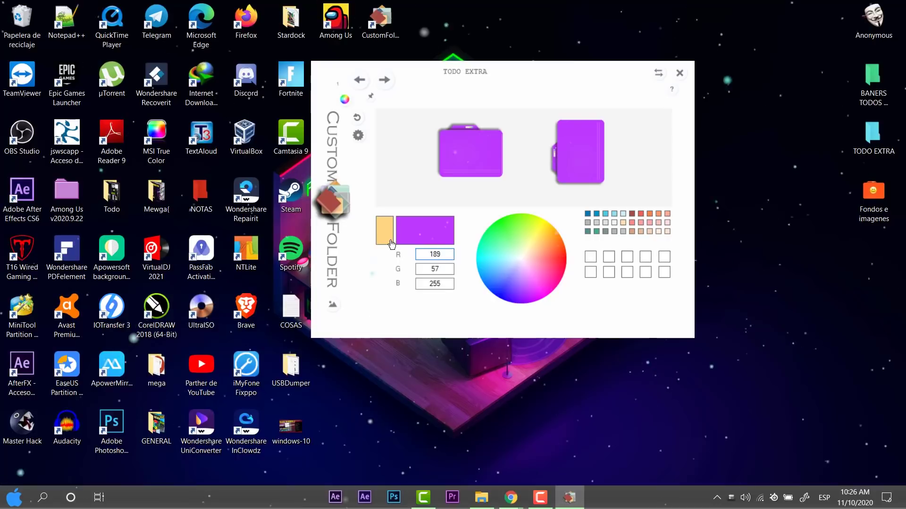
{"action": "mouse_move", "coordinate": [456, 134]}
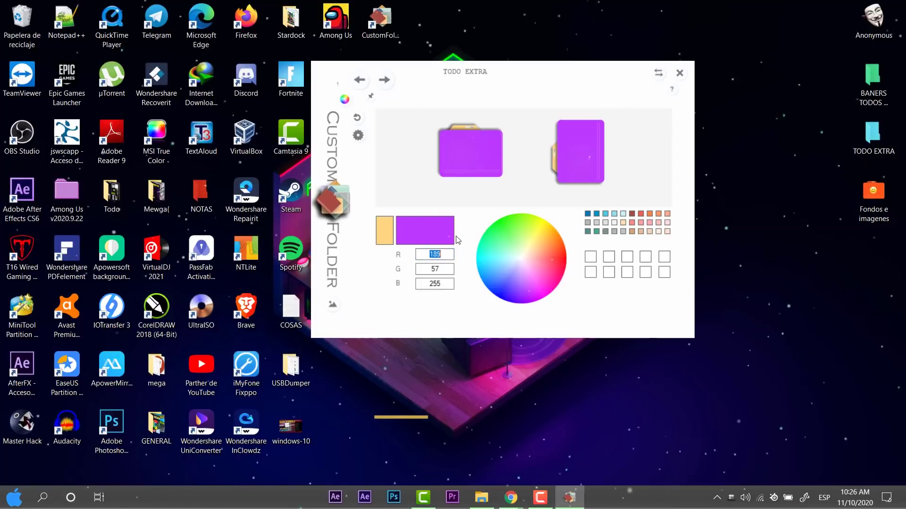
{"action": "left_click_drag", "start_coordinate": [556, 243], "coordinate": [551, 285]}
{"action": "left_click_drag", "start_coordinate": [521, 256], "coordinate": [543, 292]}
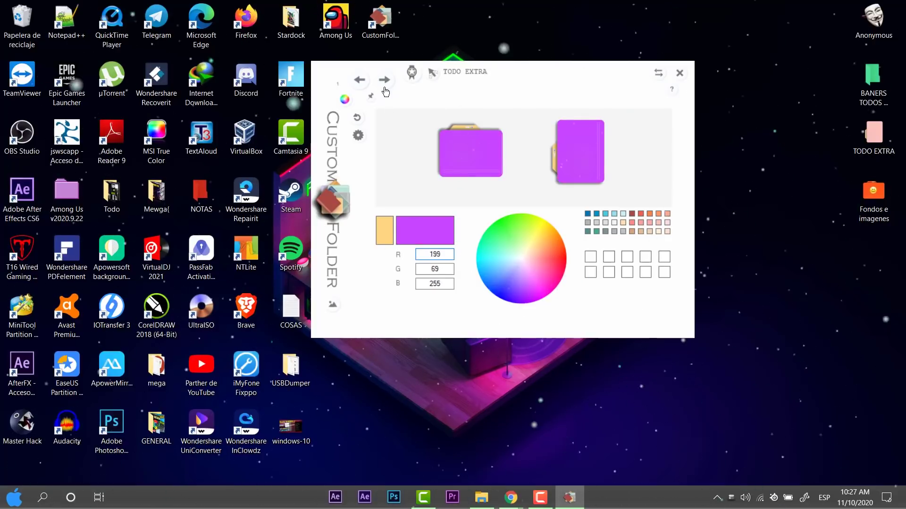
Try several number emblems on the purple TODO EXTRA folder, and add the number 9 at emblem position 3
{"action": "left_click", "coordinate": [413, 75]}
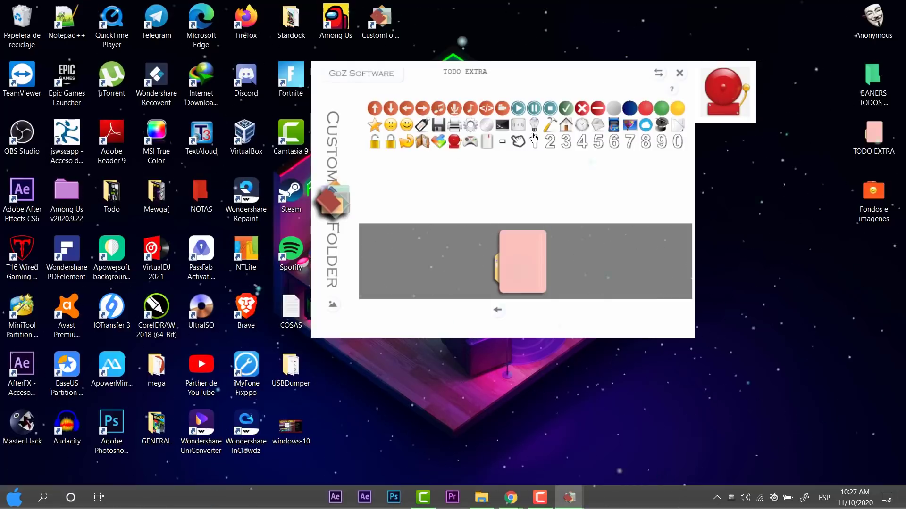
{"action": "left_click", "coordinate": [584, 143]}
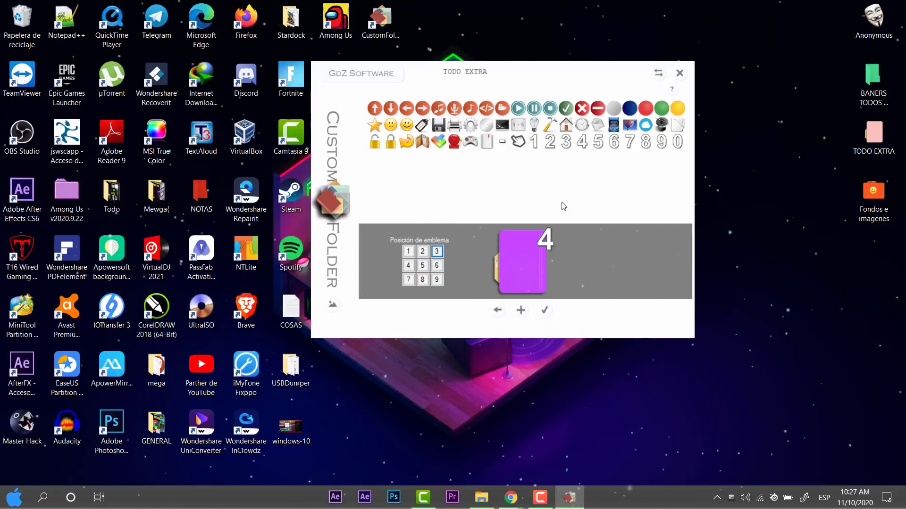
{"action": "left_click", "coordinate": [598, 147]}
{"action": "left_click", "coordinate": [629, 141]}
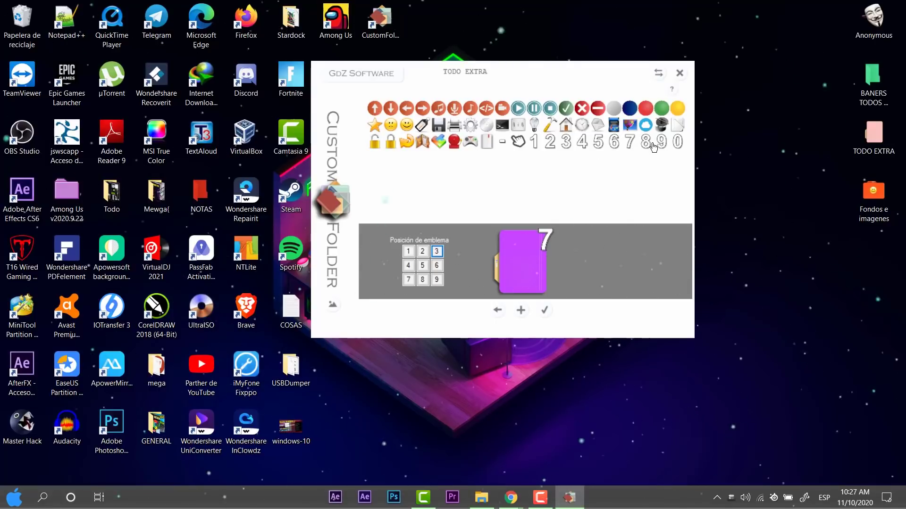
{"action": "left_click", "coordinate": [646, 141]}
{"action": "left_click", "coordinate": [661, 142]}
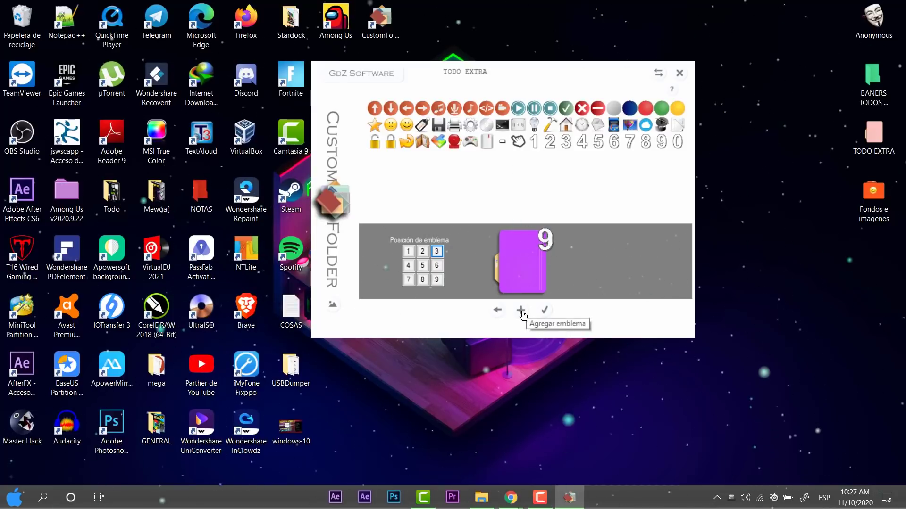
{"action": "left_click", "coordinate": [521, 311]}
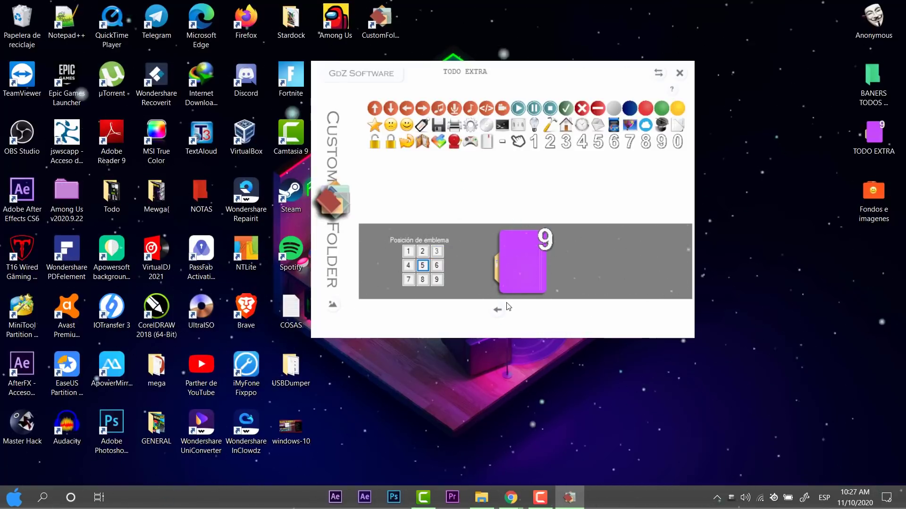
Open the GDZ Software website from CustomFolder and look over its home page and download section
{"action": "mouse_move", "coordinate": [538, 271]}
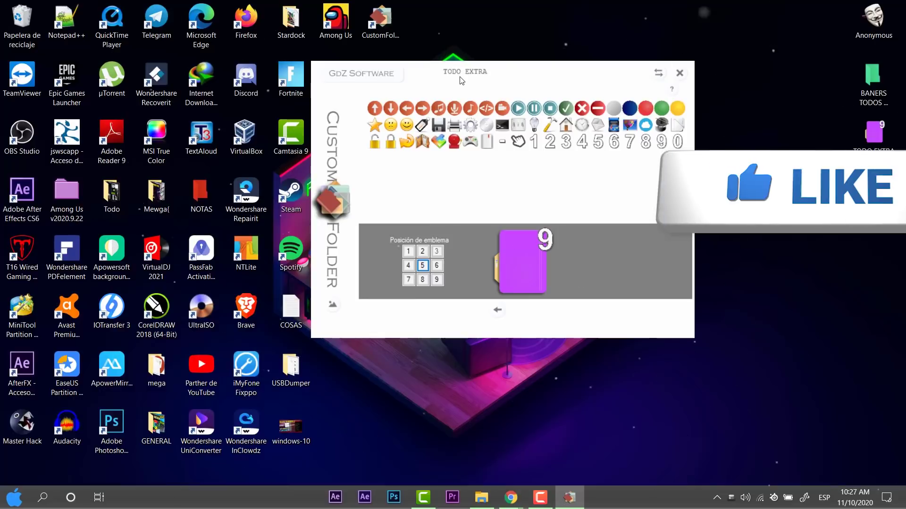
{"action": "left_click", "coordinate": [361, 83]}
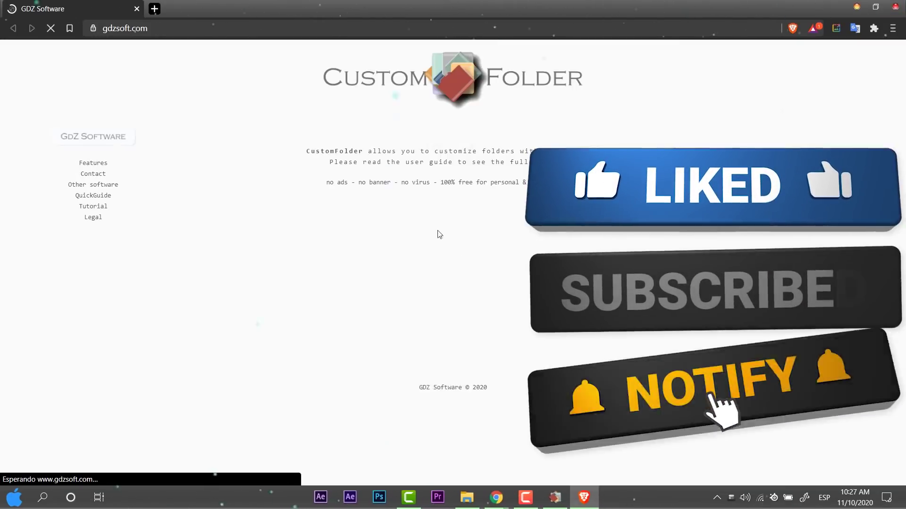
{"action": "scroll", "coordinate": [496, 265], "scroll_direction": "down", "scroll_amount": 2}
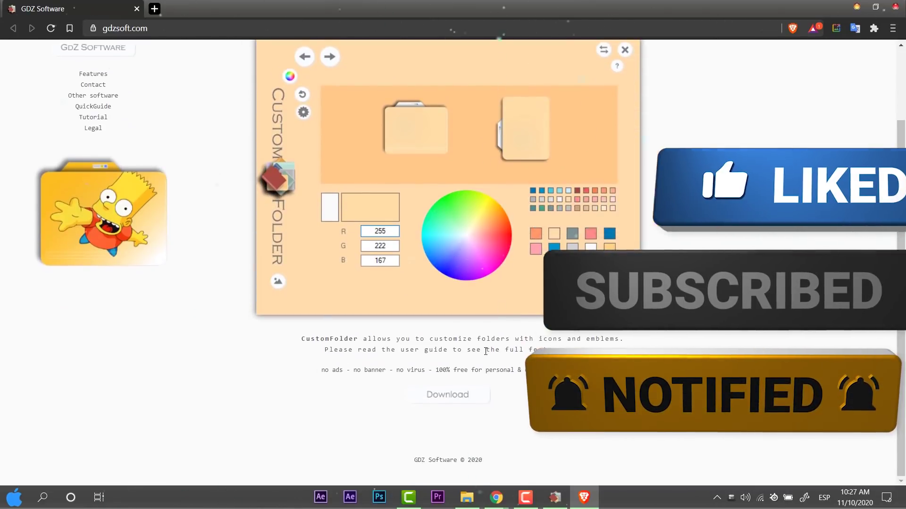
{"action": "scroll", "coordinate": [502, 295], "scroll_direction": "up", "scroll_amount": 2}
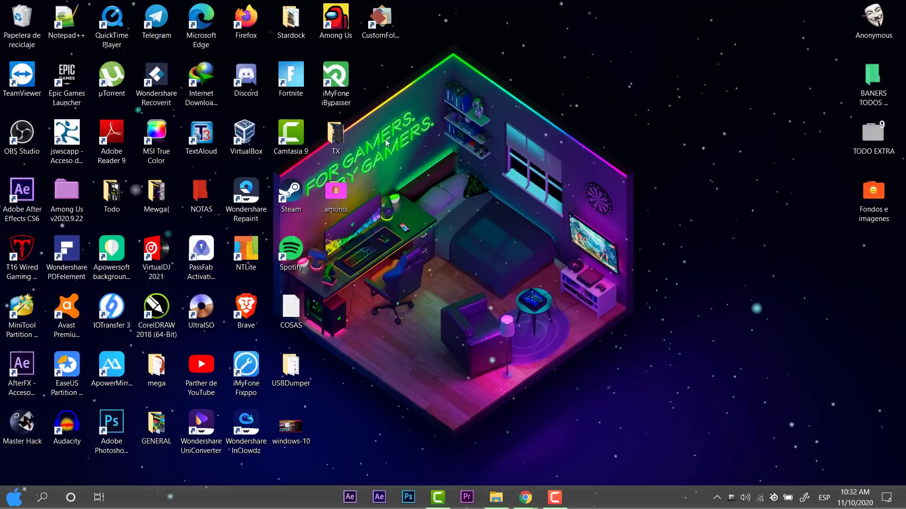
Move the amonss folder below Fondos e imagenes, and the TX folder beside the CustomFolder shortcut on the desktop
{"action": "left_click_drag", "start_coordinate": [336, 191], "coordinate": [881, 274]}
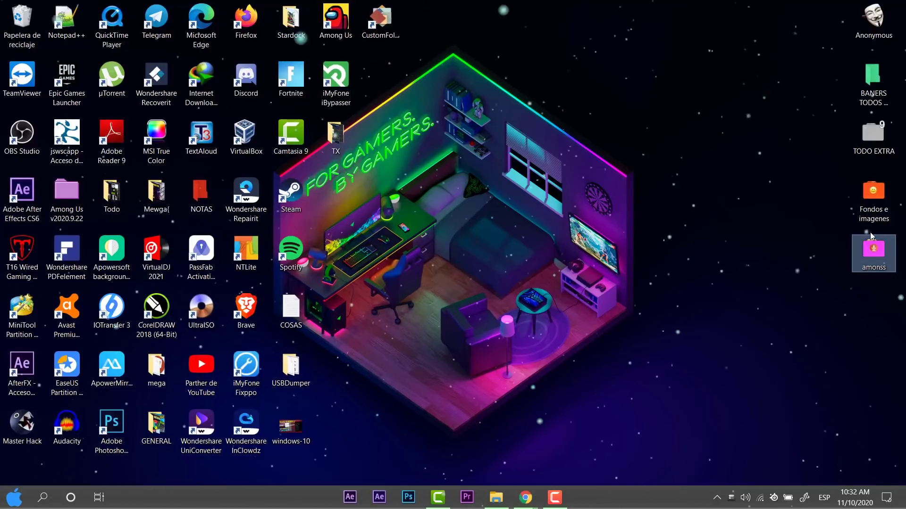
{"action": "left_click", "coordinate": [497, 193]}
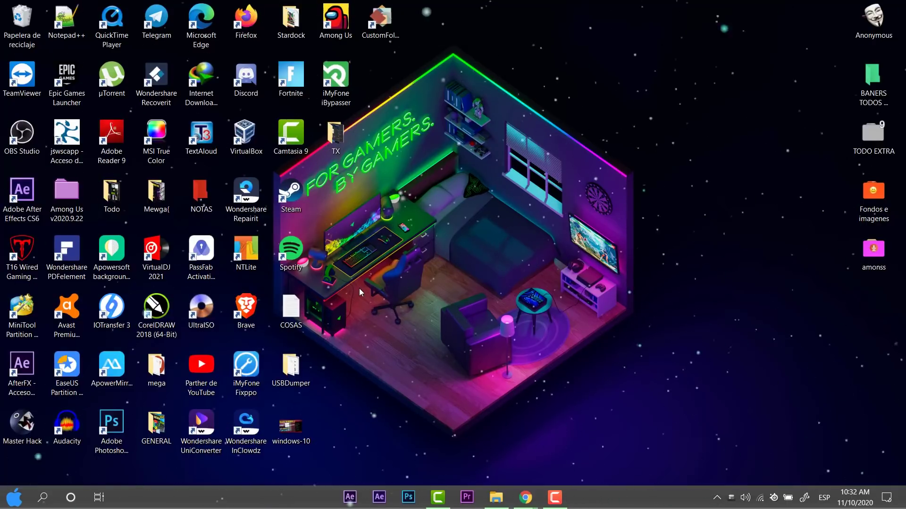
{"action": "left_click_drag", "start_coordinate": [335, 135], "coordinate": [424, 26]}
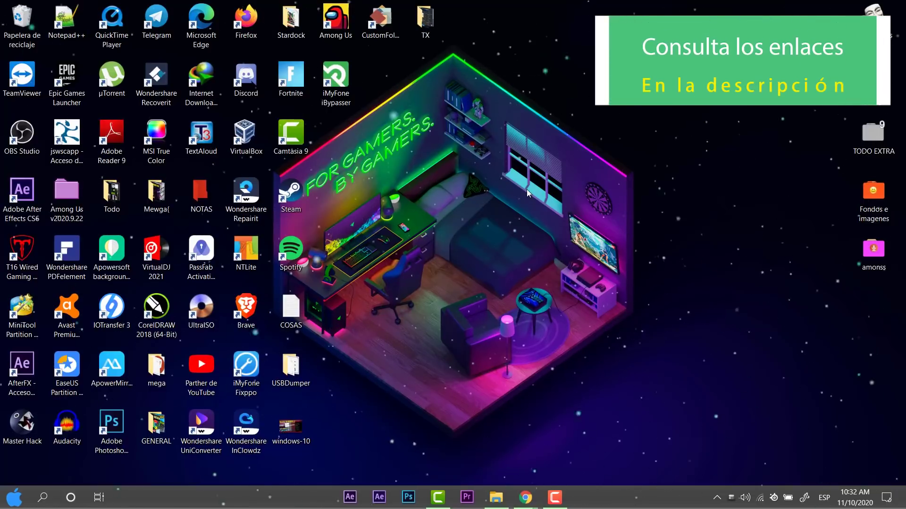
Open the TX desktop folder in CustomFolder
{"action": "left_click", "coordinate": [420, 98]}
{"action": "right_click", "coordinate": [417, 16]}
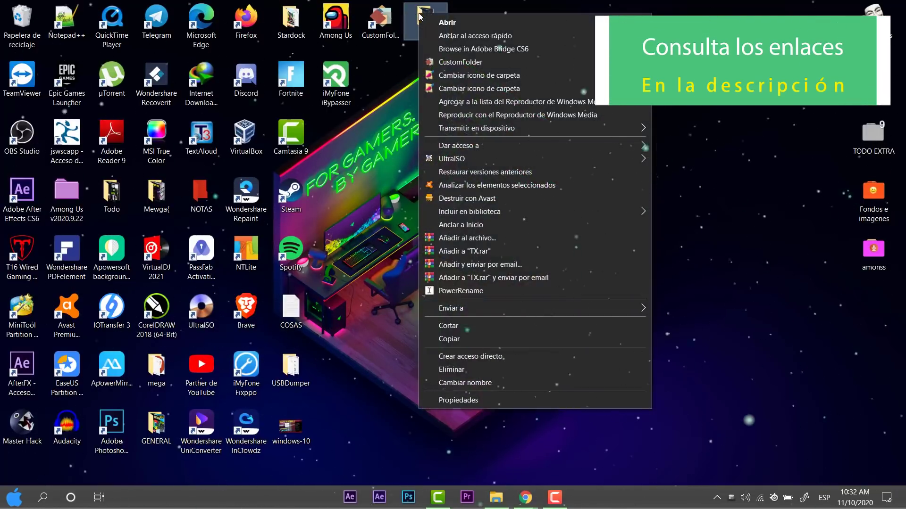
{"action": "left_click", "coordinate": [506, 61]}
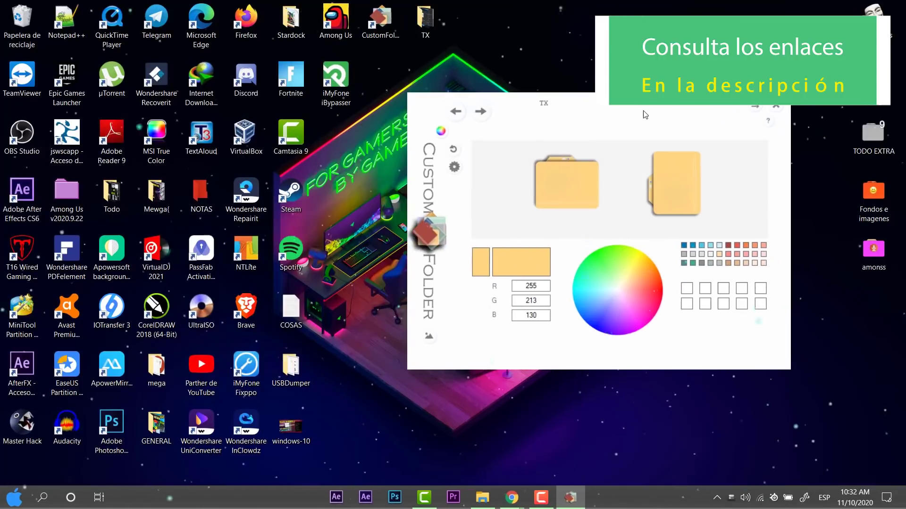
Preview the TX folder with the malware-portada image from the recurso folder inside GENERAL
{"action": "mouse_move", "coordinate": [648, 206]}
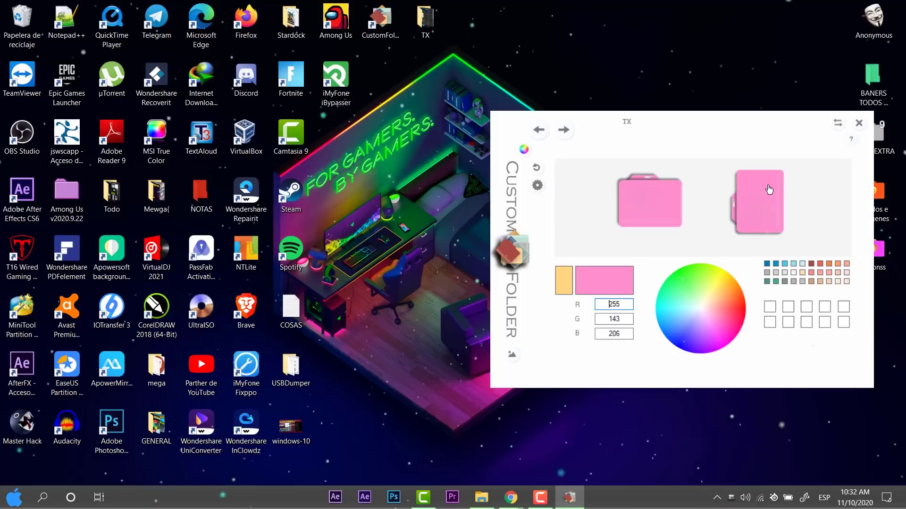
{"action": "double_click", "coordinate": [164, 437]}
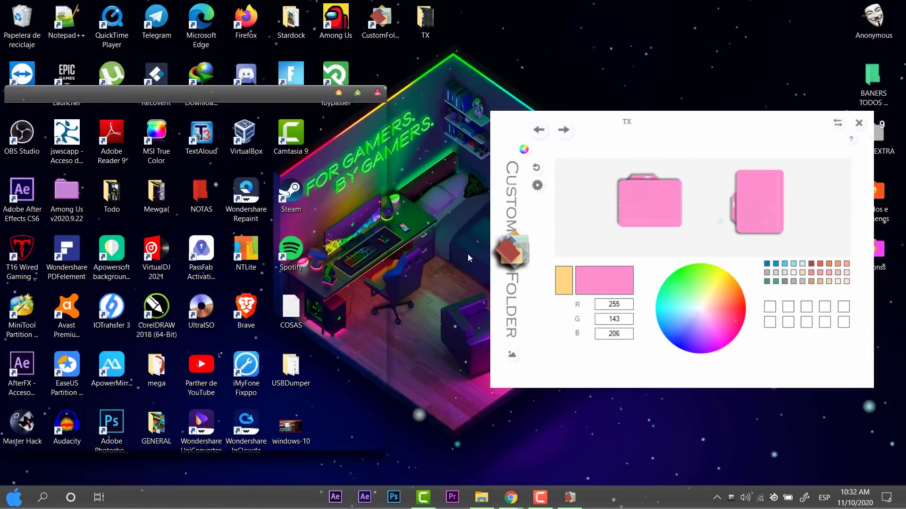
{"action": "double_click", "coordinate": [222, 244]}
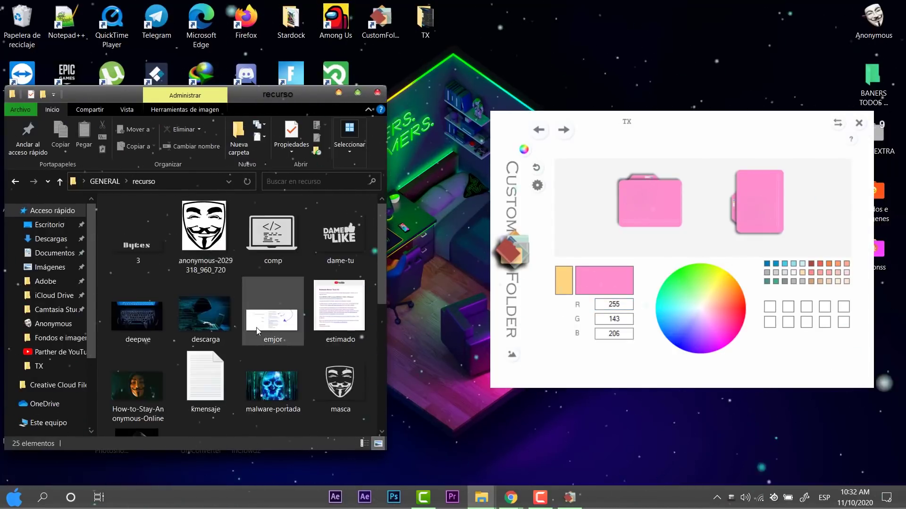
{"action": "left_click", "coordinate": [272, 385]}
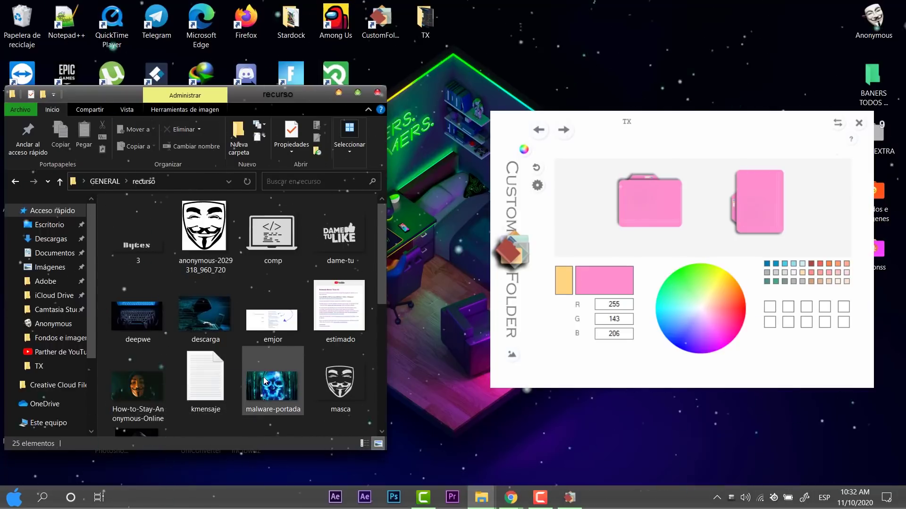
{"action": "left_click_drag", "start_coordinate": [272, 384], "coordinate": [703, 213]}
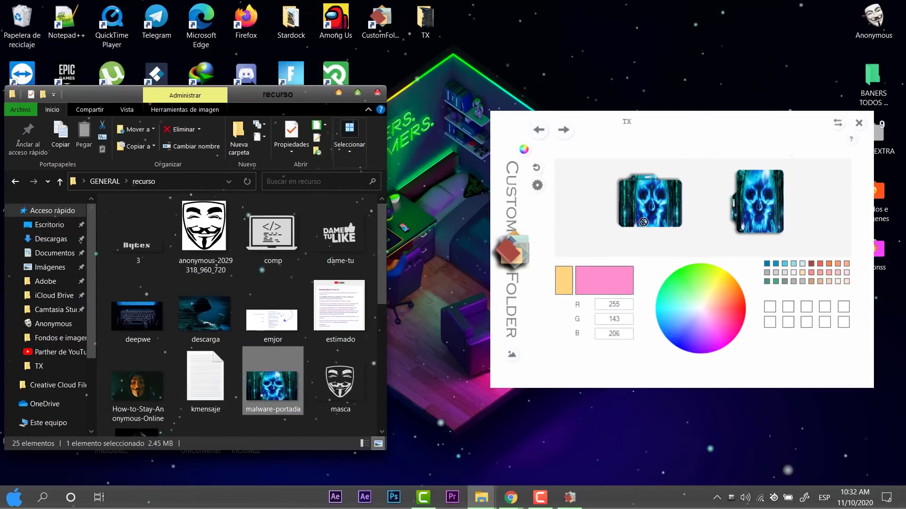
{"action": "left_click_drag", "start_coordinate": [706, 127], "coordinate": [633, 122]}
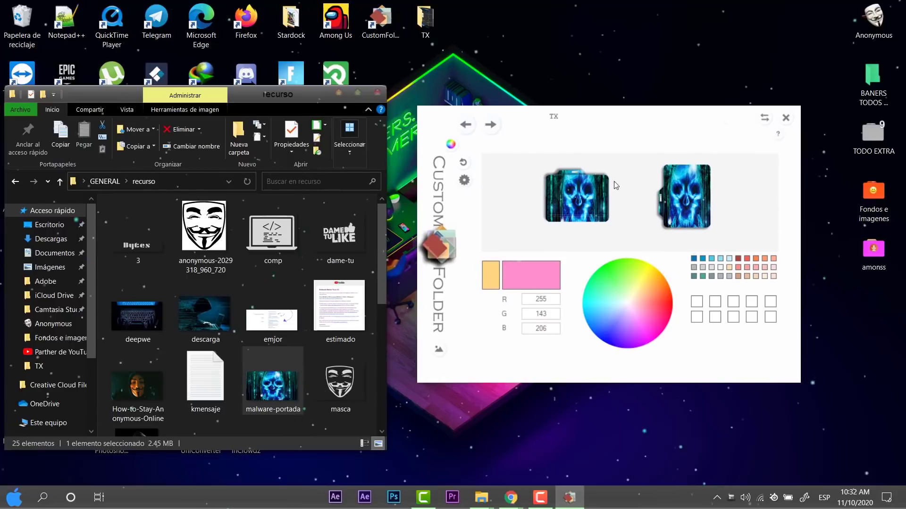
{"action": "mouse_move", "coordinate": [690, 194]}
{"action": "mouse_move", "coordinate": [564, 200]}
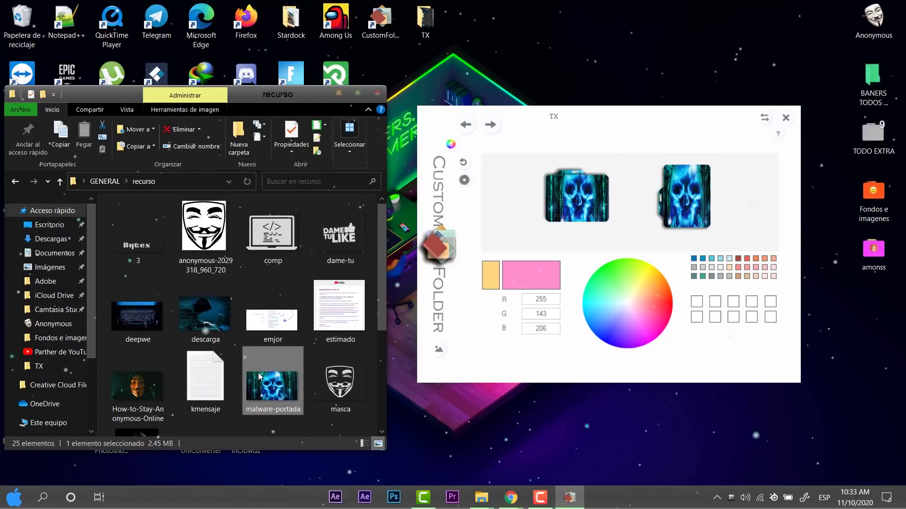
Preview the TX folder with the How-to-Stay-Anonymous-Online image, and look through the Codas folder in GENERAL for other images
{"action": "left_click_drag", "start_coordinate": [136, 386], "coordinate": [583, 206]}
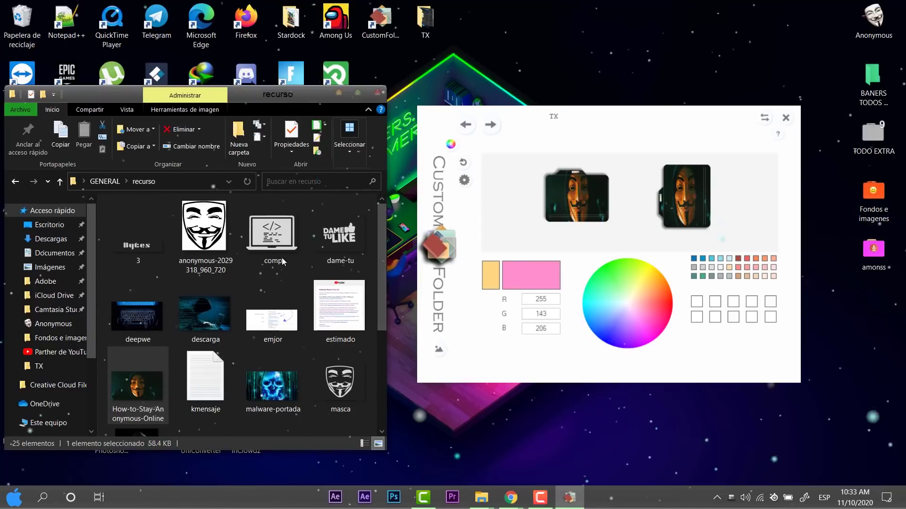
{"action": "left_click_drag", "start_coordinate": [273, 233], "coordinate": [252, 271]}
{"action": "key", "text": "alt+Left"}
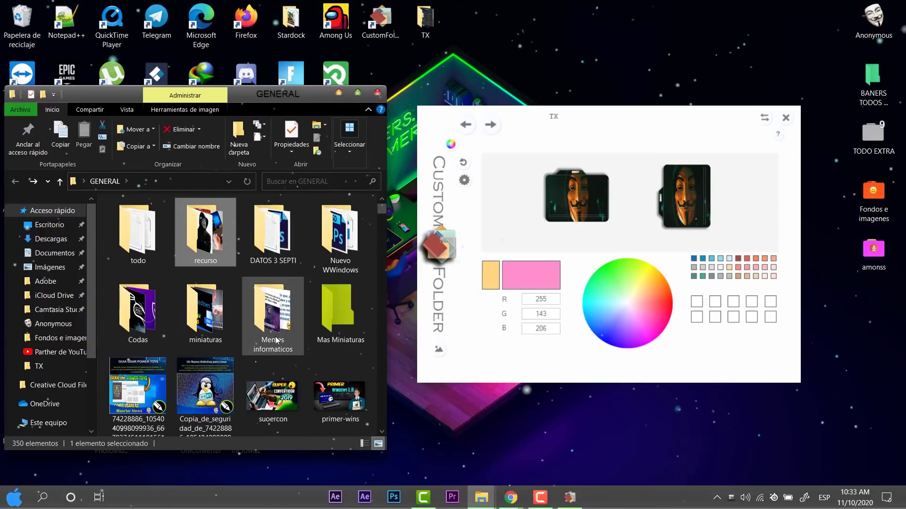
{"action": "left_click", "coordinate": [144, 328]}
{"action": "double_click", "coordinate": [145, 328]}
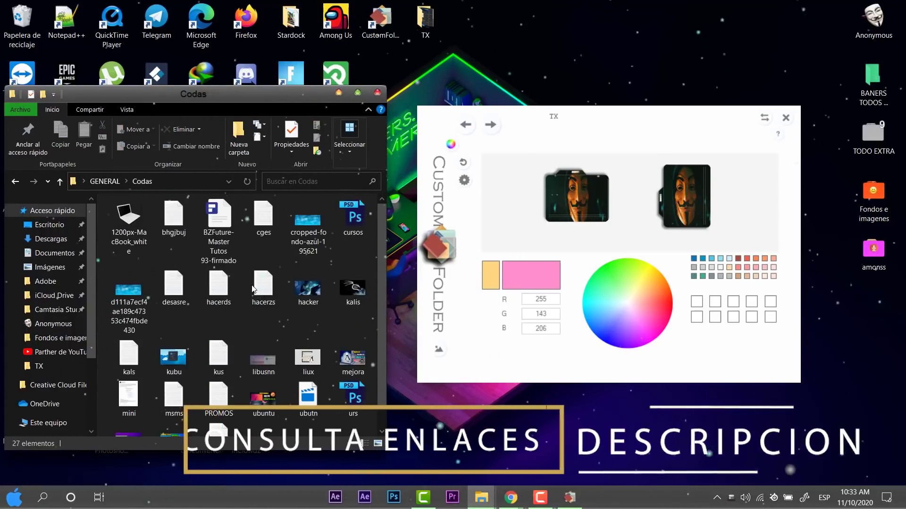
{"action": "scroll", "coordinate": [267, 347], "scroll_direction": "down", "scroll_amount": 2}
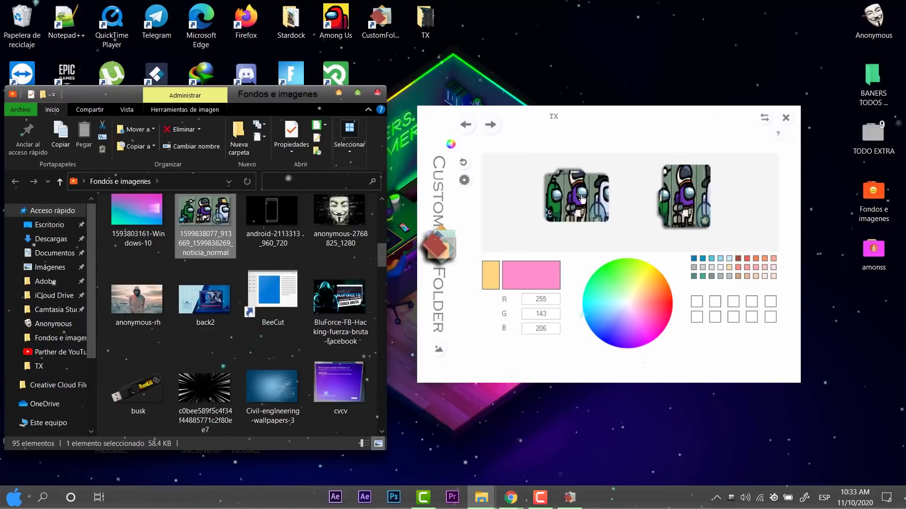
Try the anonymous-rh, BluForce-FB-Hacking-fuerza-bruta-Facebook and d31d06a1 images from Fondos e imagenes on the TX folder
{"action": "left_click_drag", "start_coordinate": [137, 297], "coordinate": [566, 222]}
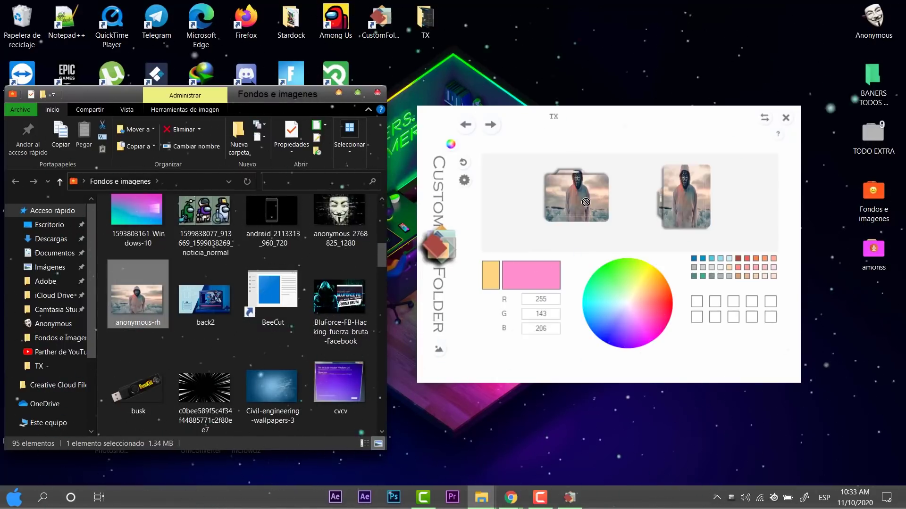
{"action": "mouse_move", "coordinate": [567, 223]}
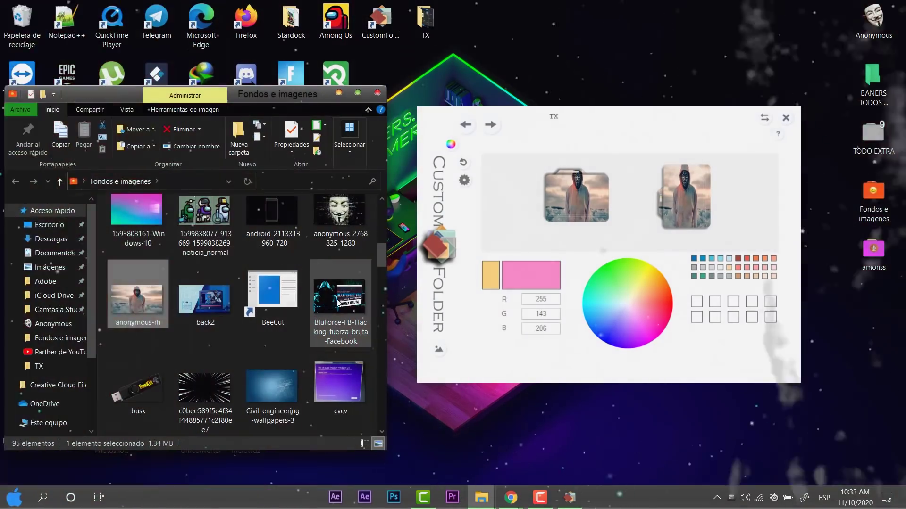
{"action": "left_click", "coordinate": [338, 302]}
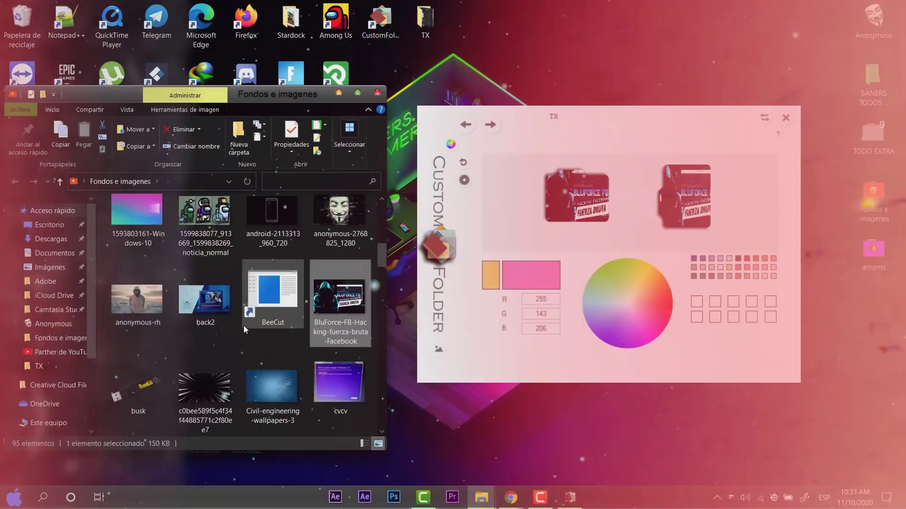
{"action": "scroll", "coordinate": [254, 346], "scroll_direction": "down", "scroll_amount": 2}
{"action": "left_click", "coordinate": [205, 383]}
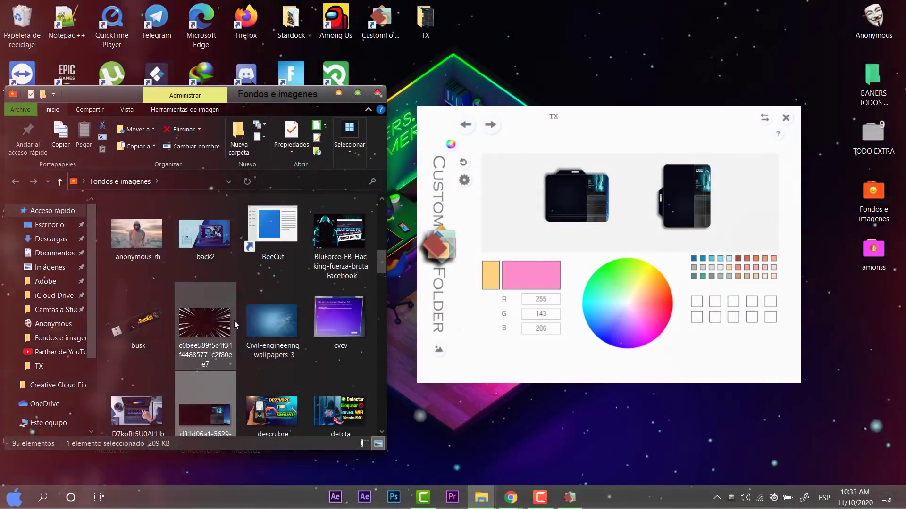
Apply the anonymous-rh image to the TX folder and close the file window and CustomFolder
{"action": "scroll", "coordinate": [110, 232], "scroll_direction": "up", "scroll_amount": 1}
{"action": "left_click", "coordinate": [109, 233]}
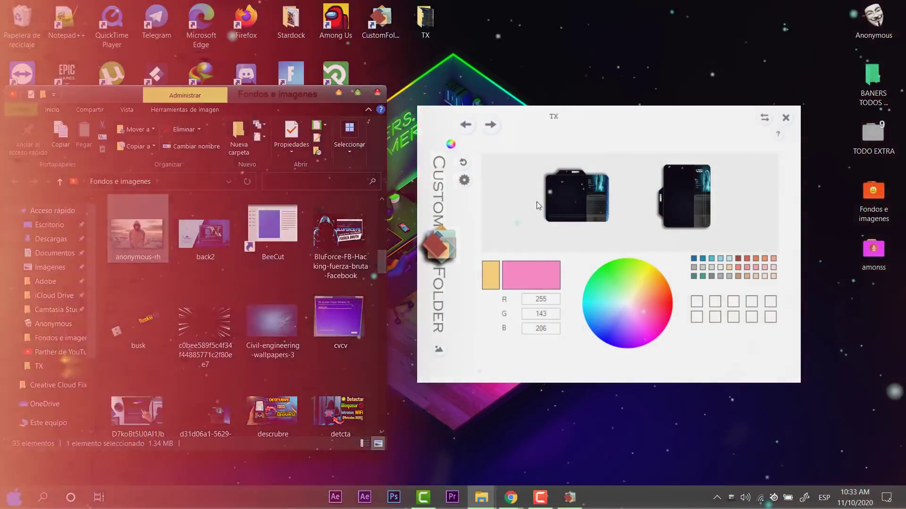
{"action": "left_click", "coordinate": [377, 93]}
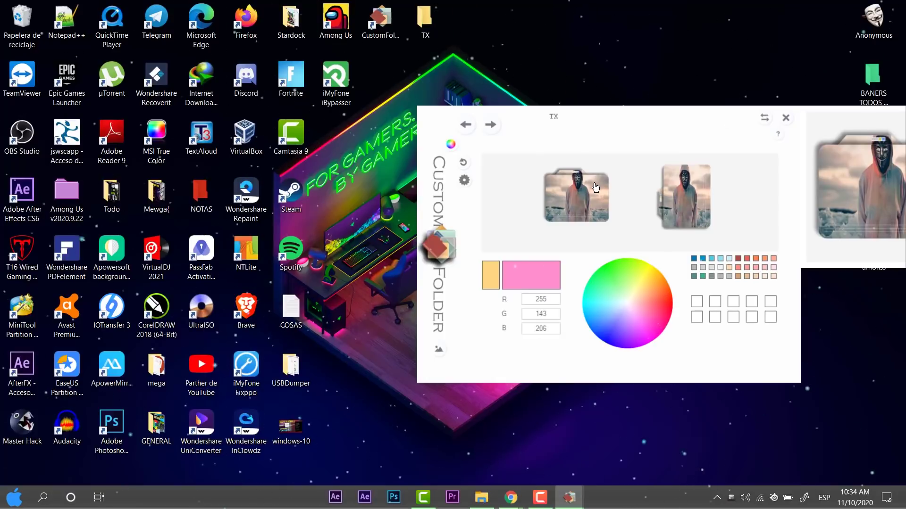
{"action": "left_click", "coordinate": [790, 120]}
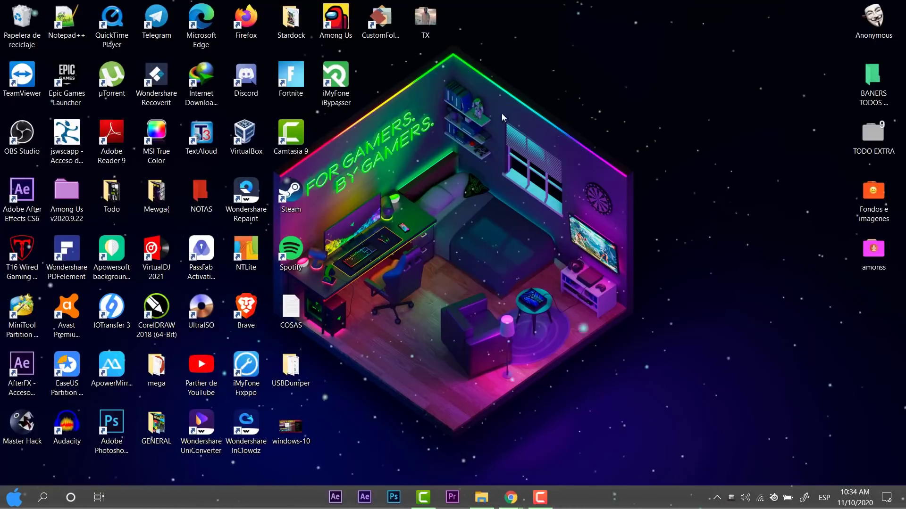
Move the TX folder below the amonss folder on the desktop
{"action": "left_click_drag", "start_coordinate": [425, 19], "coordinate": [812, 52]}
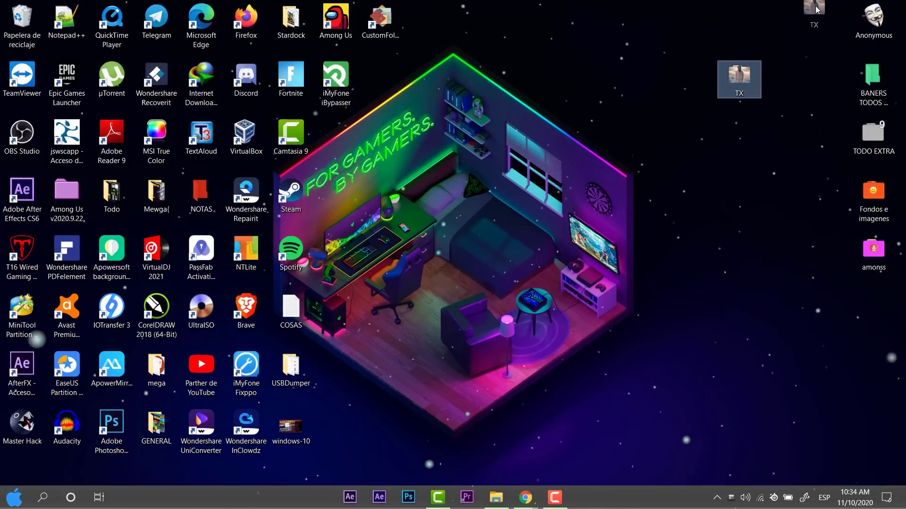
{"action": "left_click_drag", "start_coordinate": [817, 9], "coordinate": [816, 47]}
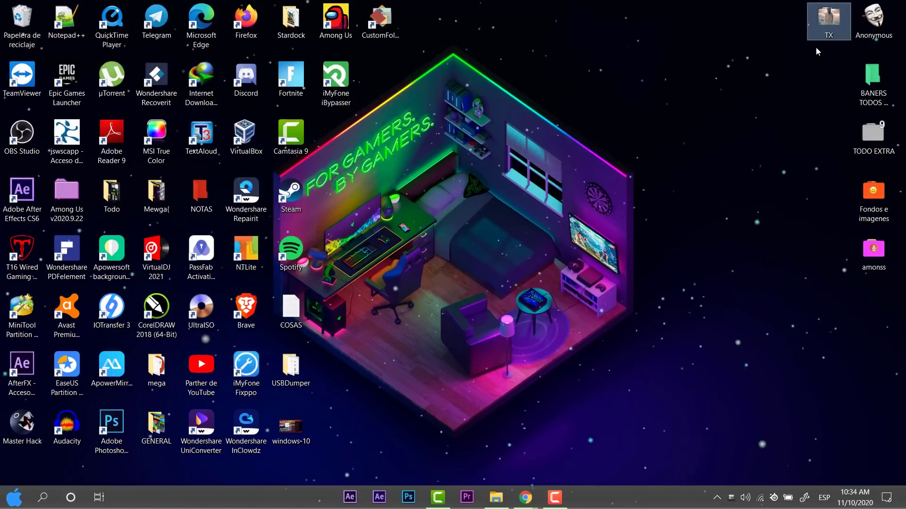
{"action": "left_click_drag", "start_coordinate": [827, 38], "coordinate": [824, 339]}
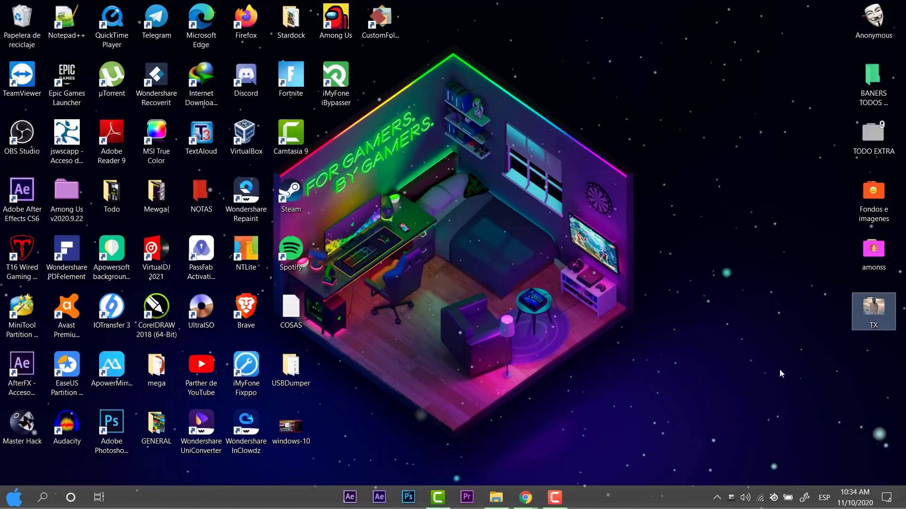
{"action": "left_click", "coordinate": [813, 327]}
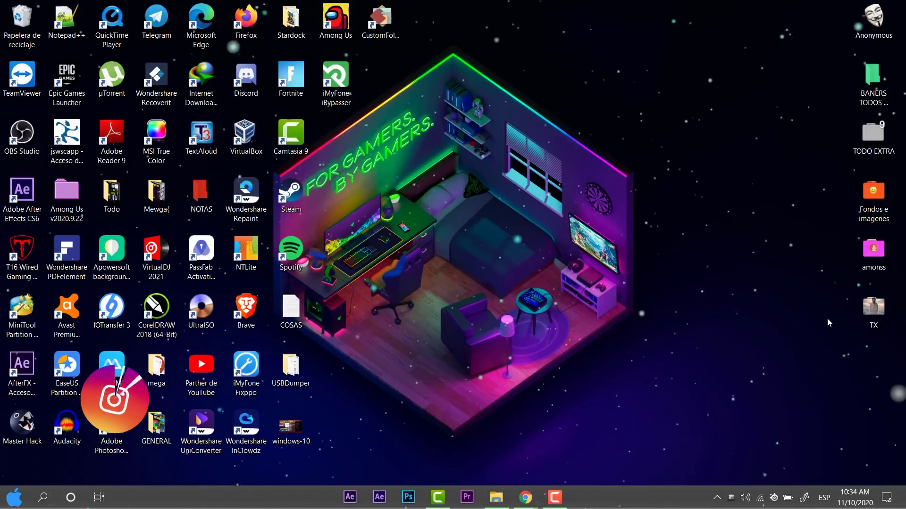
{"action": "right_click", "coordinate": [826, 323]}
{"action": "left_click", "coordinate": [452, 329]}
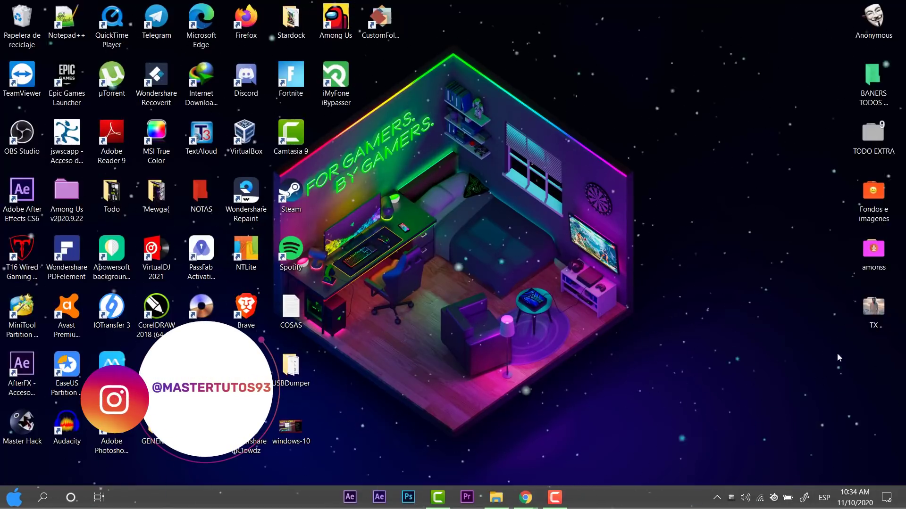
Open the TX folder in CustomFolder and apply the red color 255, 62, 59 with the vertical folder design
{"action": "right_click", "coordinate": [864, 319]}
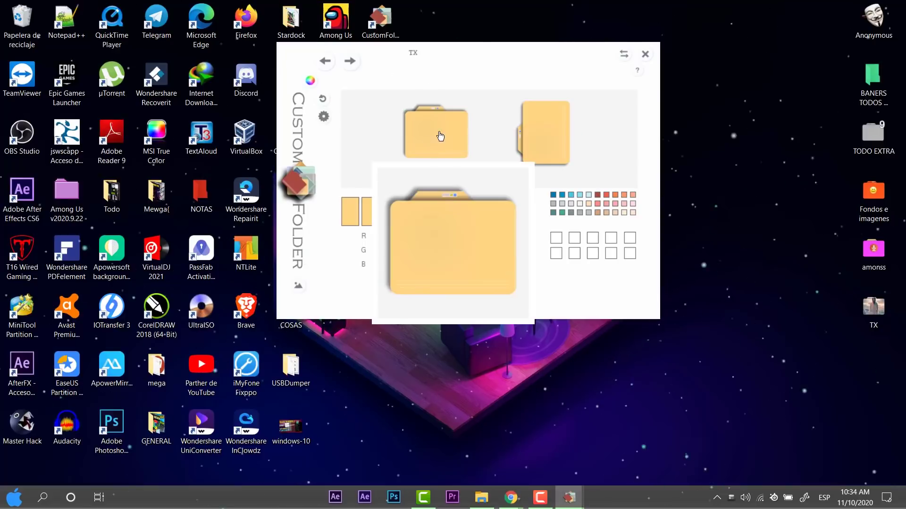
{"action": "left_click", "coordinate": [519, 233]}
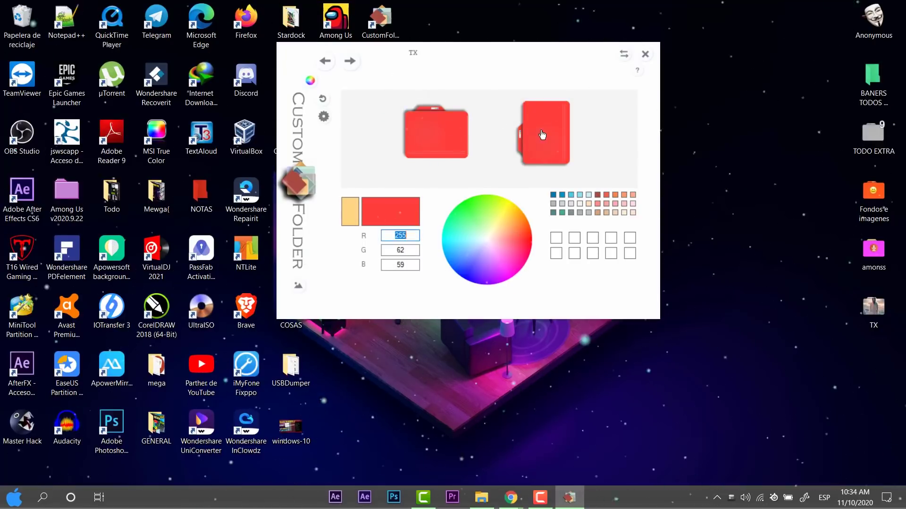
{"action": "mouse_move", "coordinate": [544, 136]}
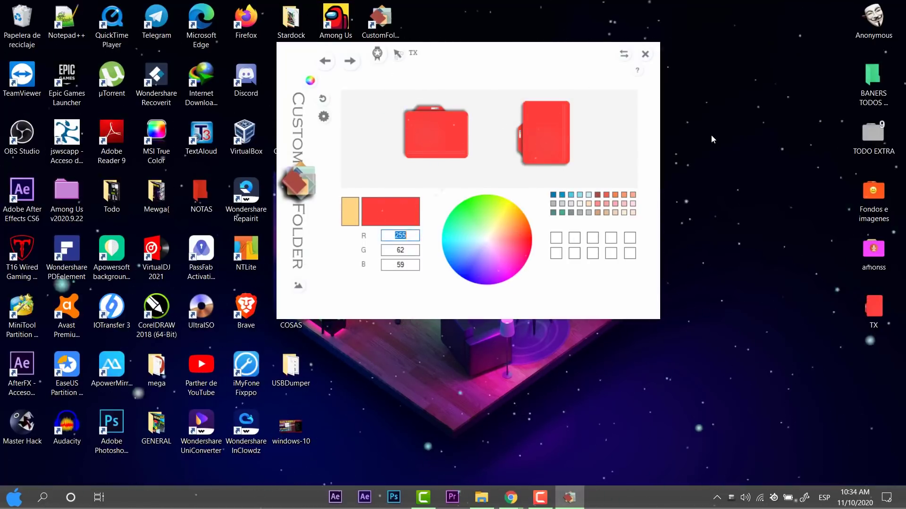
Add the play emblem at emblem position 3 on the red TX folder and apply it
{"action": "left_click", "coordinate": [376, 54]}
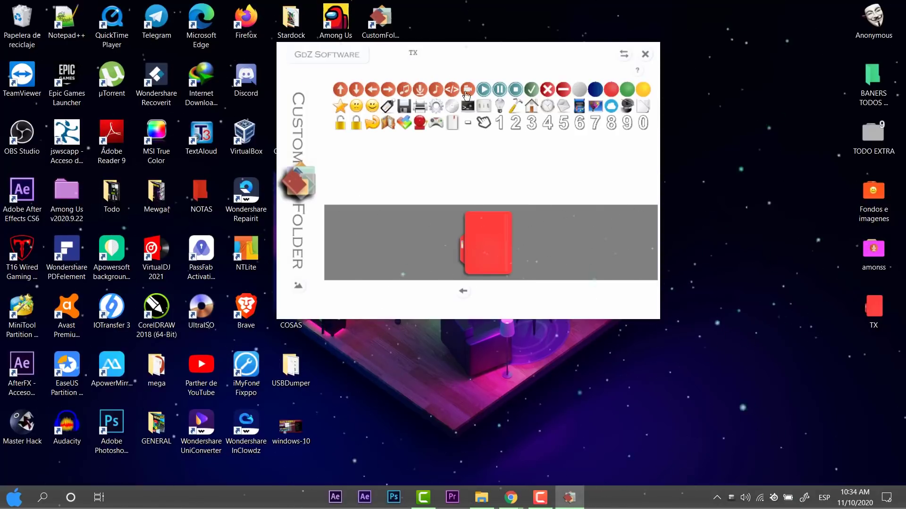
{"action": "left_click", "coordinate": [499, 89]}
{"action": "left_click", "coordinate": [483, 90]}
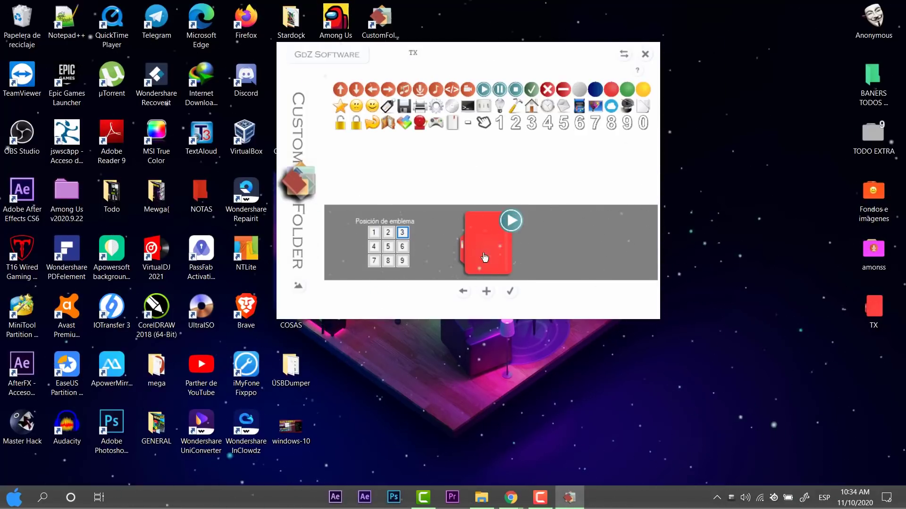
{"action": "left_click", "coordinate": [510, 291]}
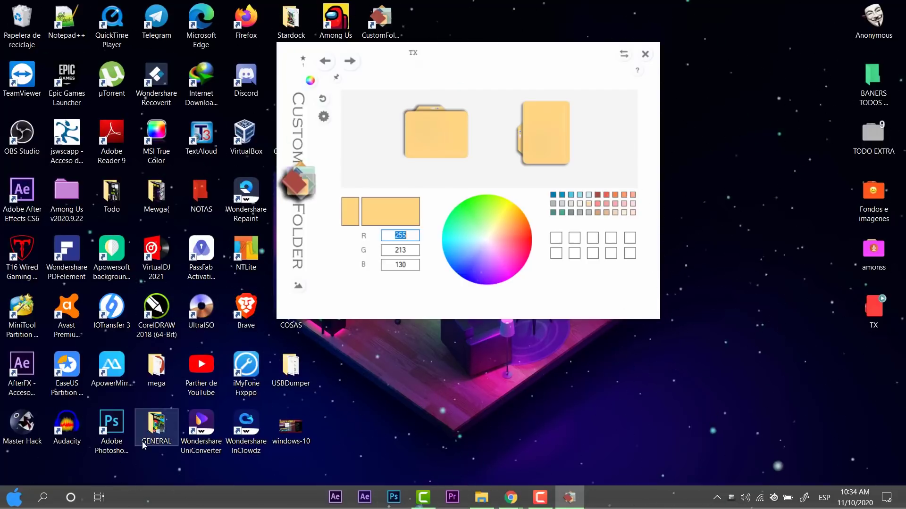
Open the GENERAL folder, try its suoercon image for the TX folder, and browse the remaining images
{"action": "left_click_drag", "start_coordinate": [291, 426], "coordinate": [350, 399]}
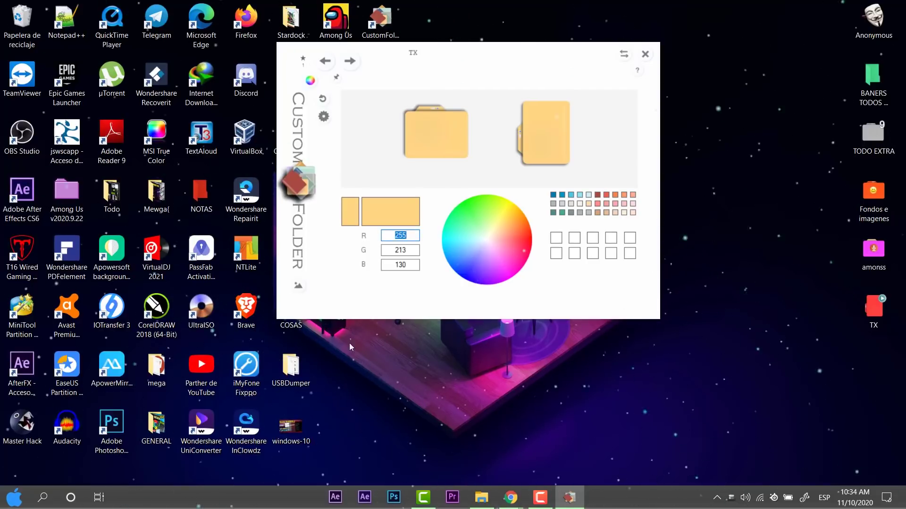
{"action": "left_click_drag", "start_coordinate": [300, 435], "coordinate": [156, 425]}
{"action": "double_click", "coordinate": [156, 425]}
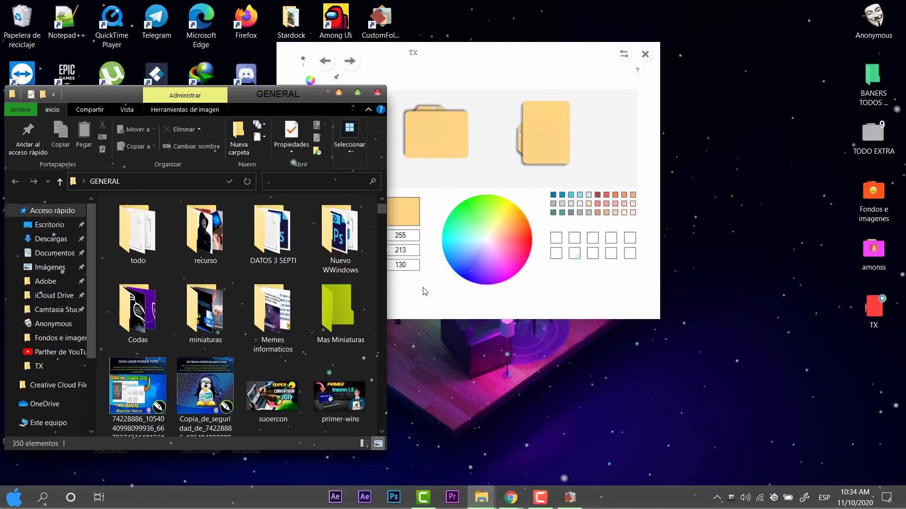
{"action": "left_click_drag", "start_coordinate": [273, 396], "coordinate": [439, 139]}
{"action": "scroll", "coordinate": [285, 326], "scroll_direction": "down", "scroll_amount": 10}
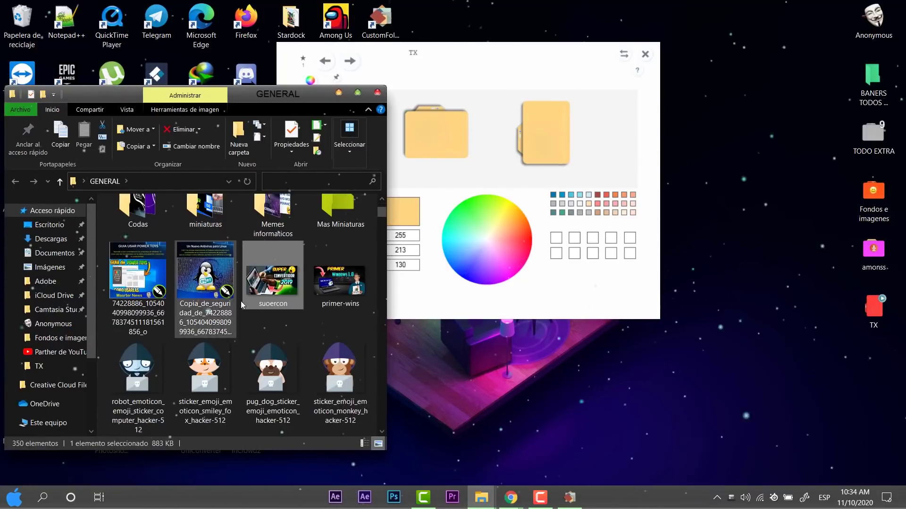
{"action": "scroll", "coordinate": [285, 326], "scroll_direction": "down", "scroll_amount": 4}
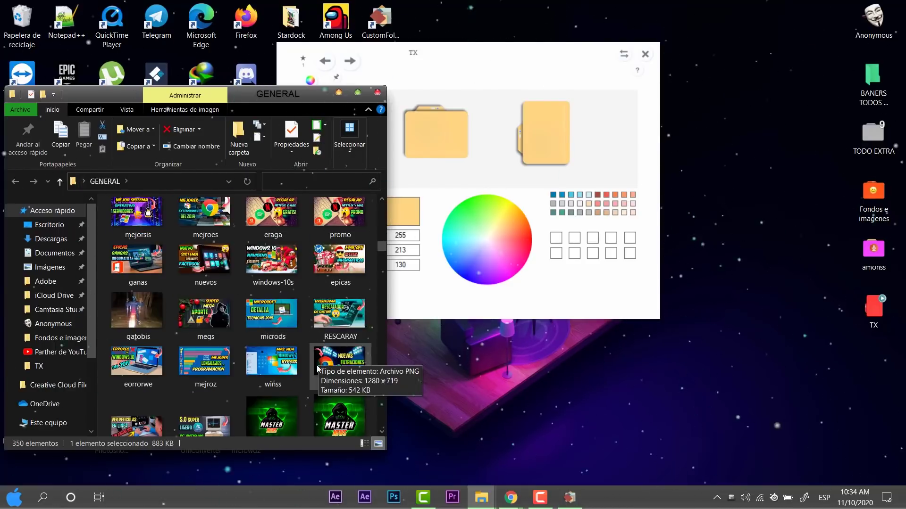
{"action": "scroll", "coordinate": [324, 372], "scroll_direction": "up", "scroll_amount": 3}
{"action": "left_click", "coordinate": [335, 316]}
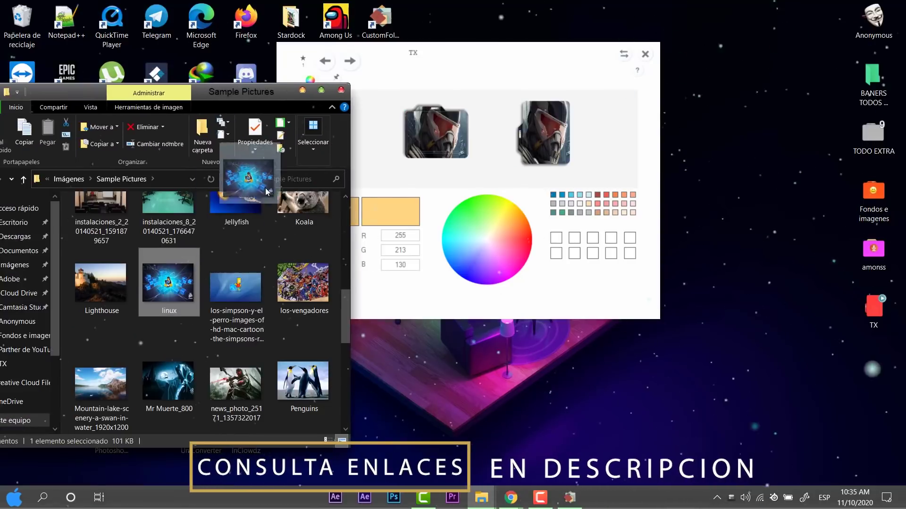
Apply the linux image from Sample Pictures to the TX folder, and close the file window and CustomFolder
{"action": "left_click_drag", "start_coordinate": [242, 174], "coordinate": [440, 147]}
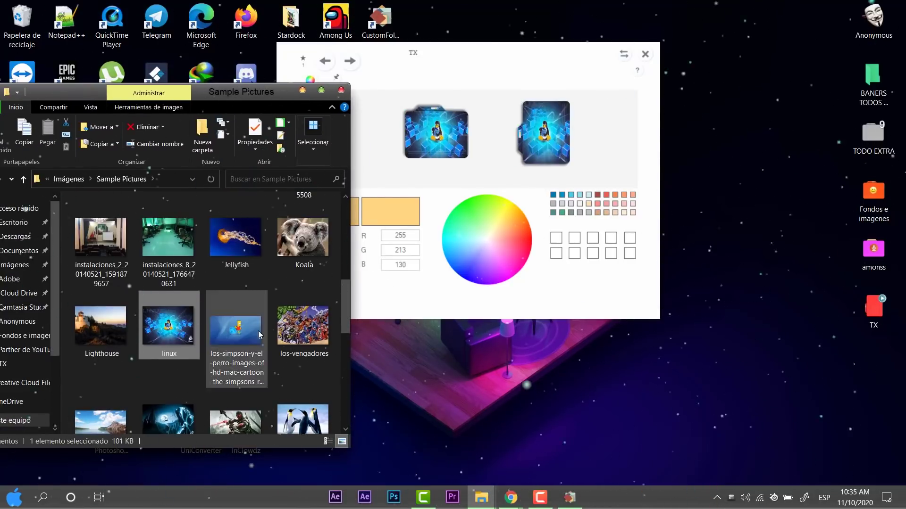
{"action": "left_click", "coordinate": [341, 90]}
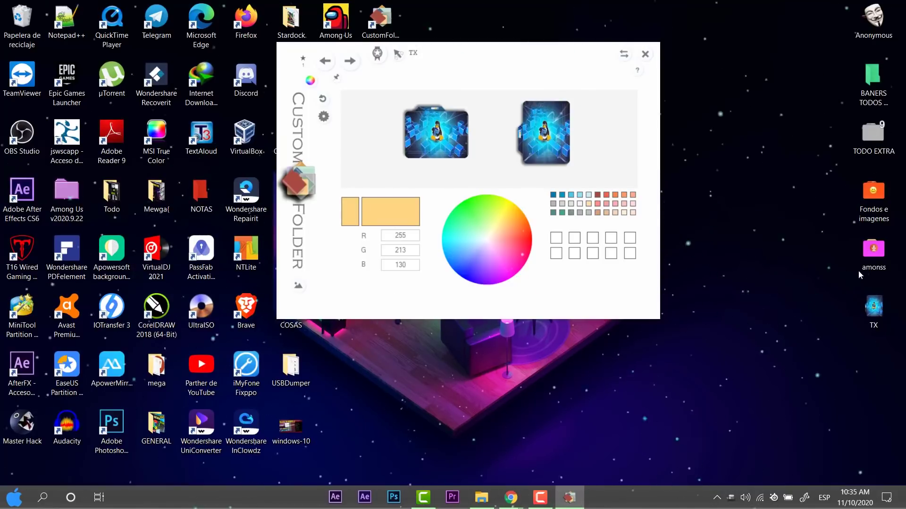
{"action": "left_click", "coordinate": [645, 55]}
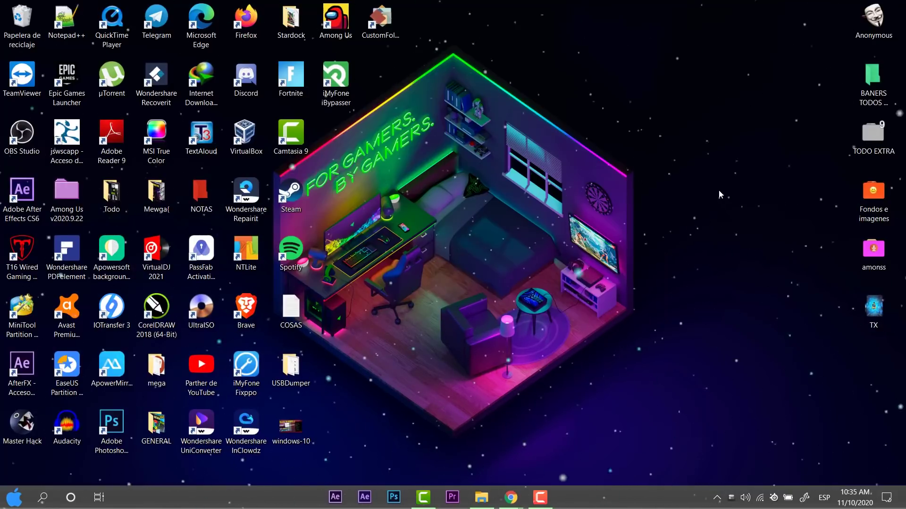